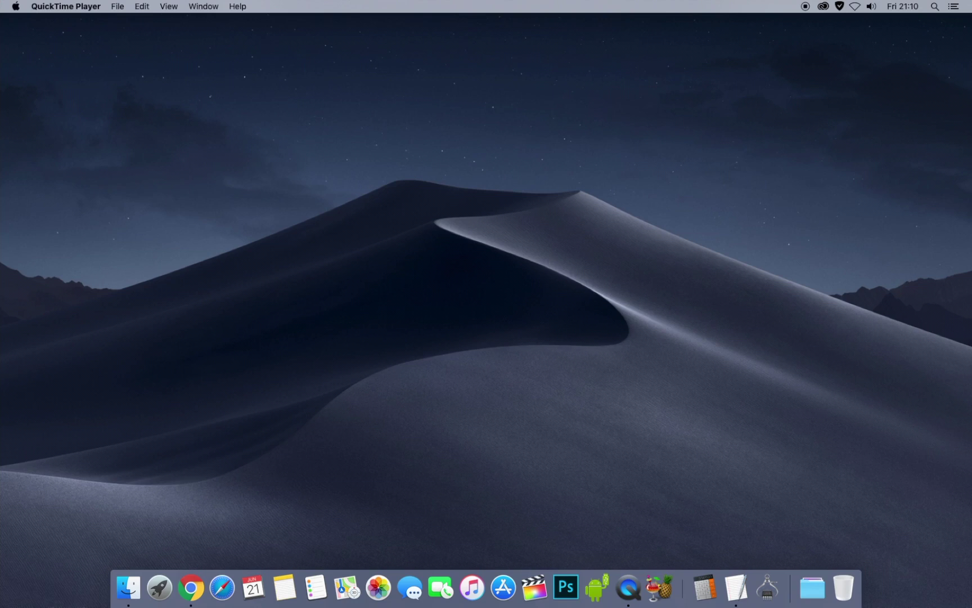
Step: Open the storage overview in About This Mac and inspect the usage categories of the OSX drive
left_click(16, 5)
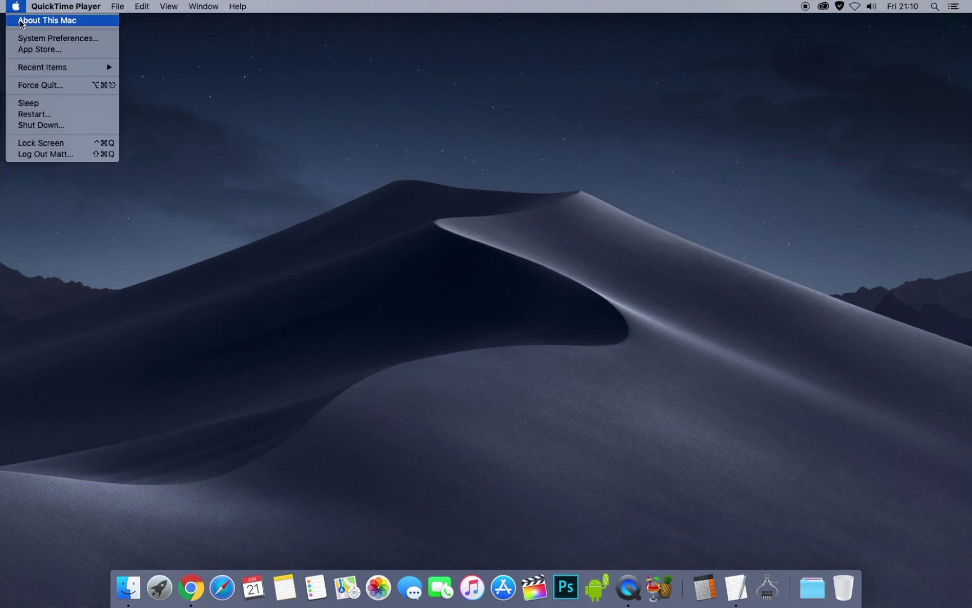
left_click(21, 23)
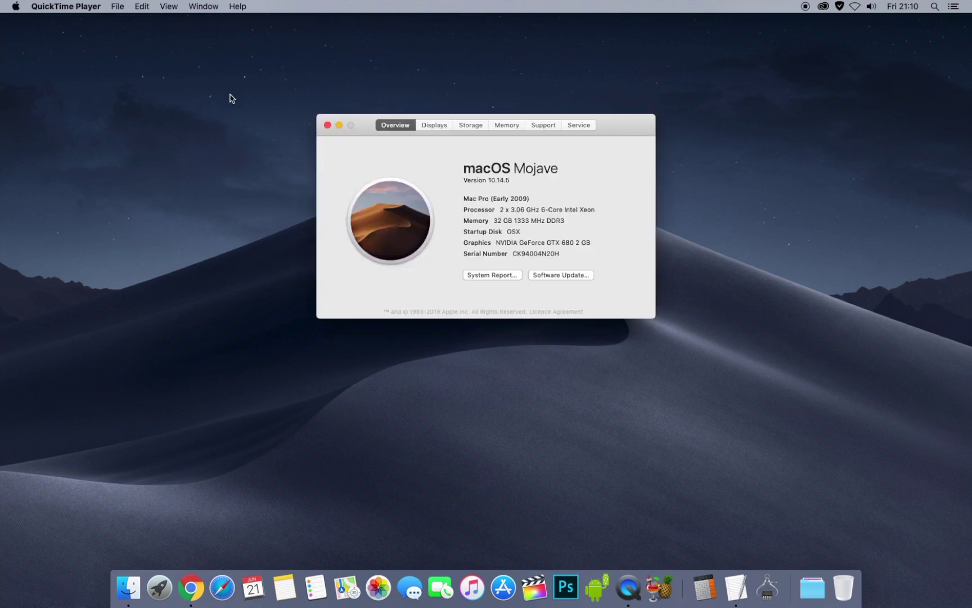
left_click(475, 126)
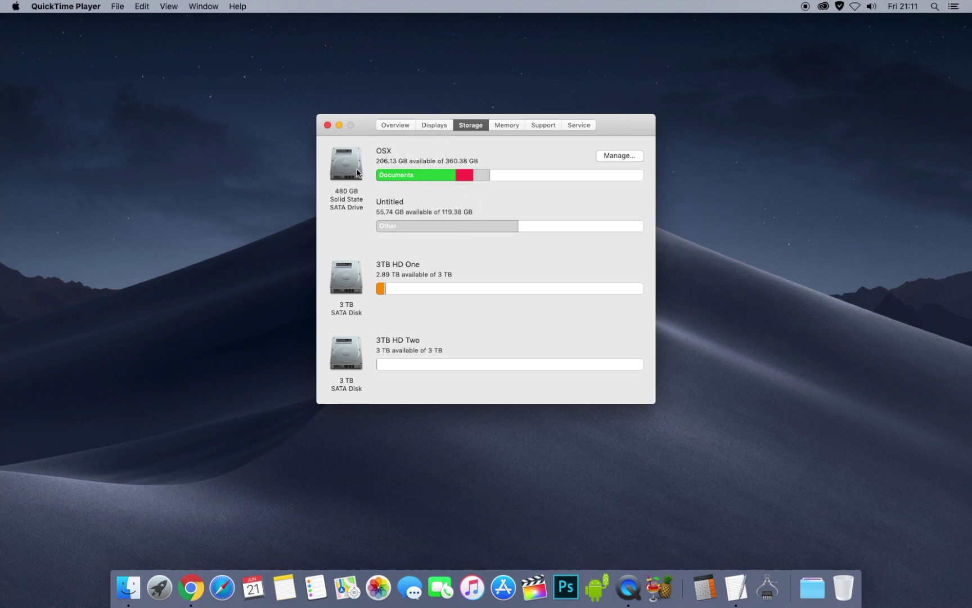
mouse_move(395, 228)
mouse_move(498, 178)
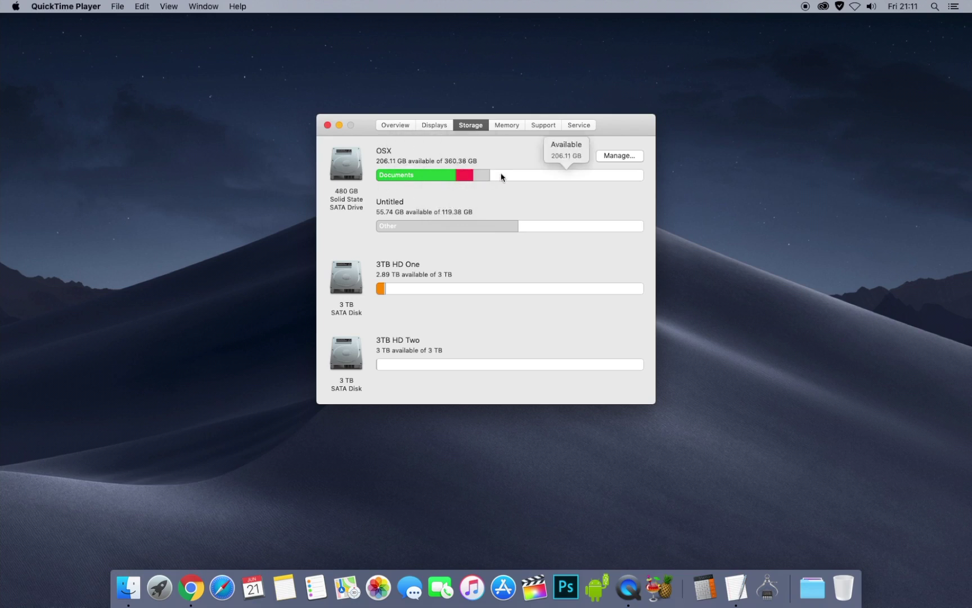
mouse_move(419, 178)
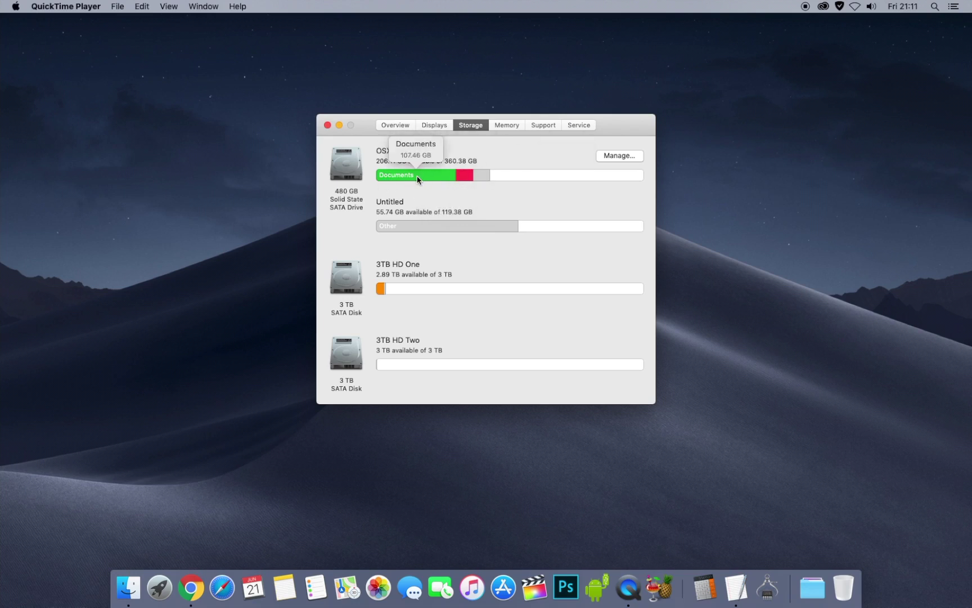
mouse_move(463, 181)
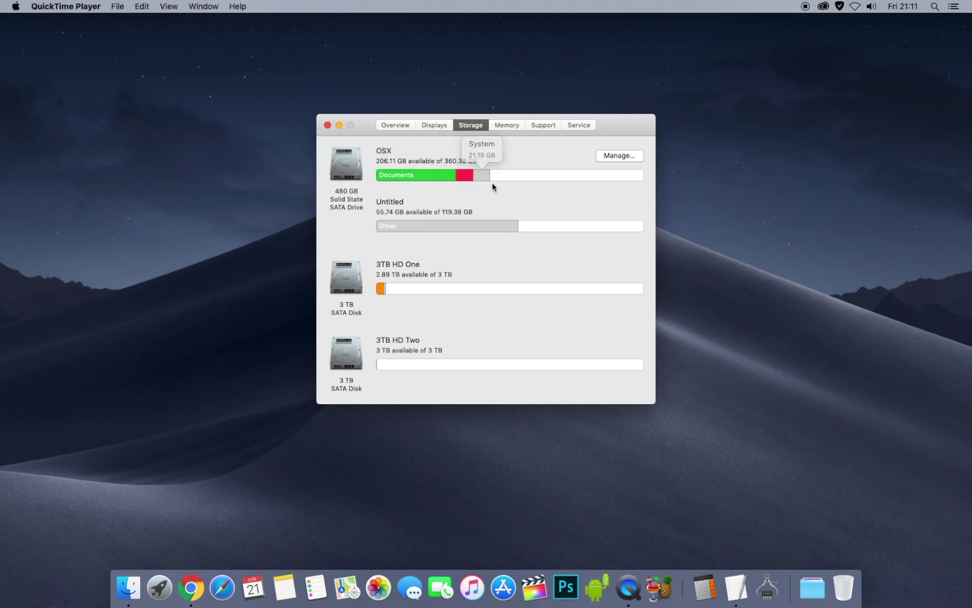
Step: Open storage management for the OSX drive and review the Reduce Clutter files and the recommendations
left_click(613, 159)
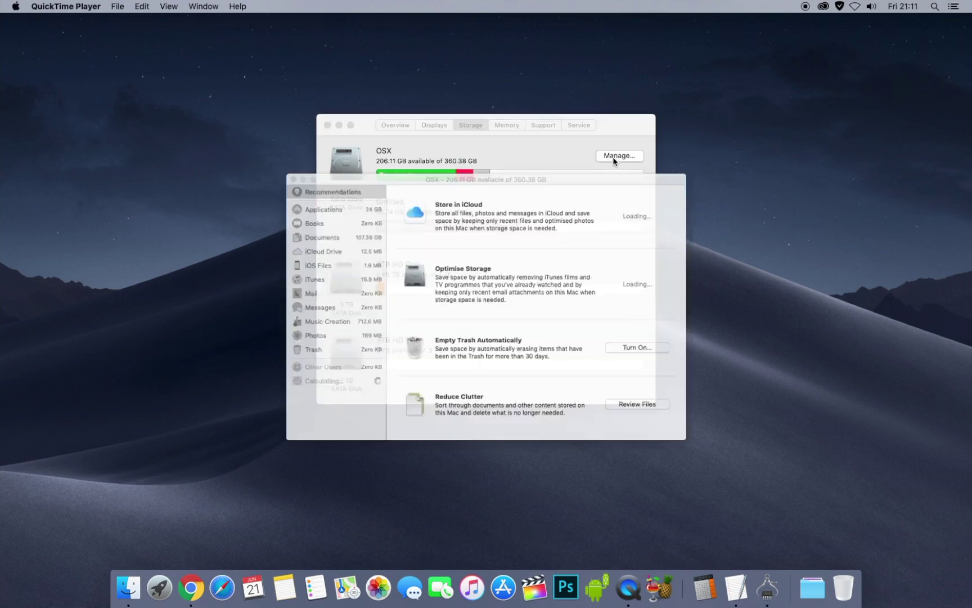
left_click_drag(609, 162, 606, 111)
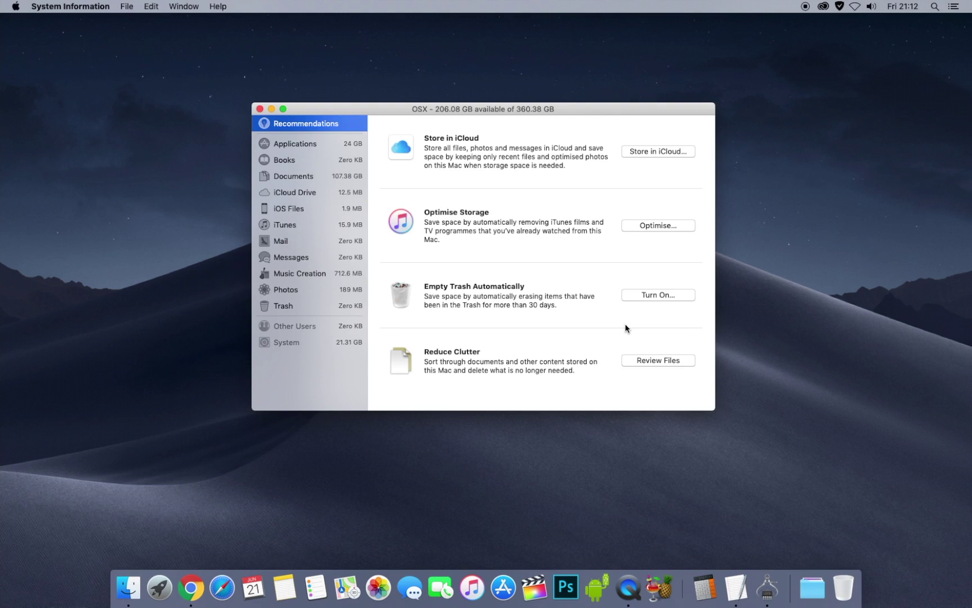
left_click(664, 362)
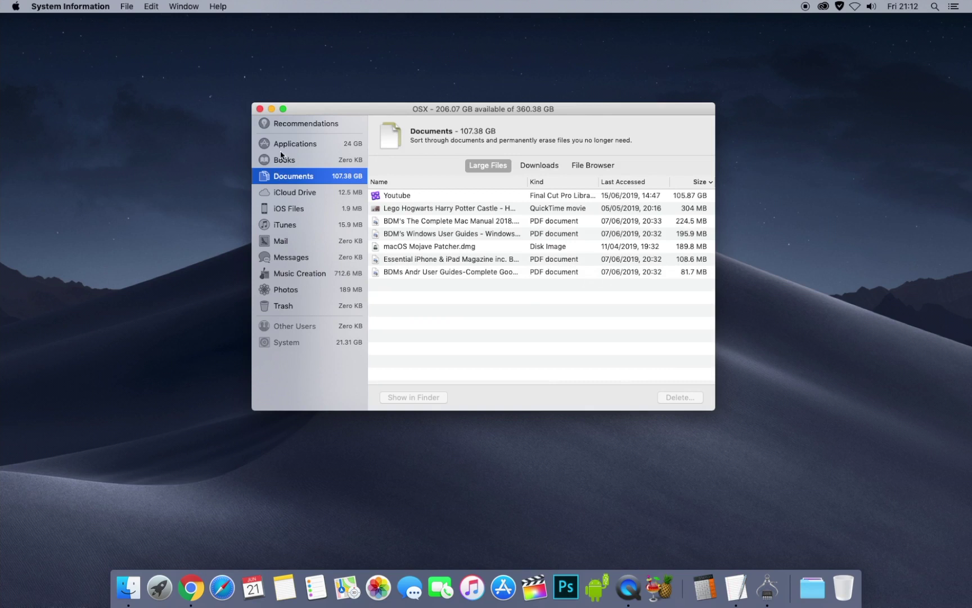
left_click(285, 124)
Step: Permanently delete "BDMs Andr User Guides-Complete Google Guidebook.pdf" from the large files in Documents
left_click(290, 178)
left_click(490, 273)
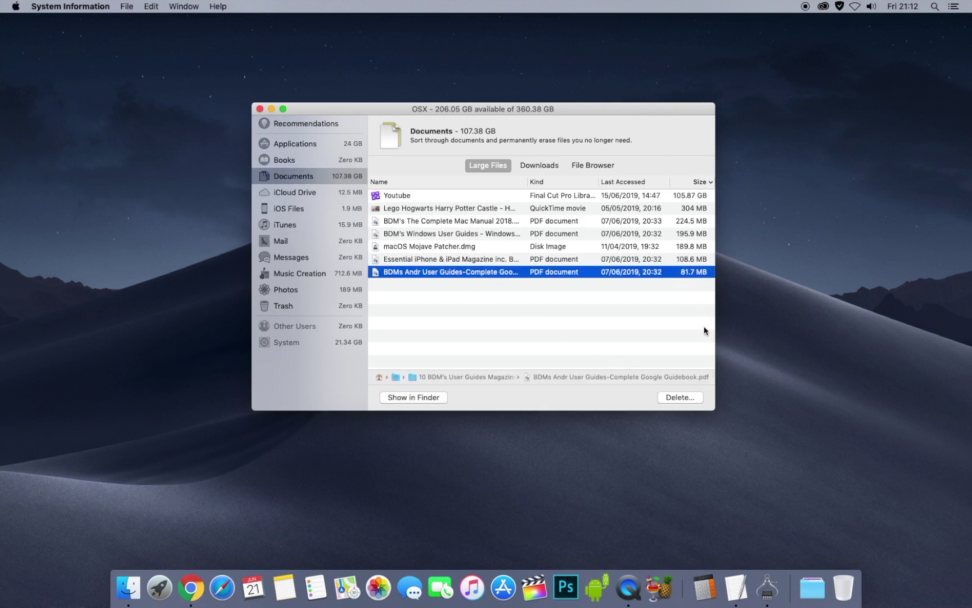
left_click(683, 399)
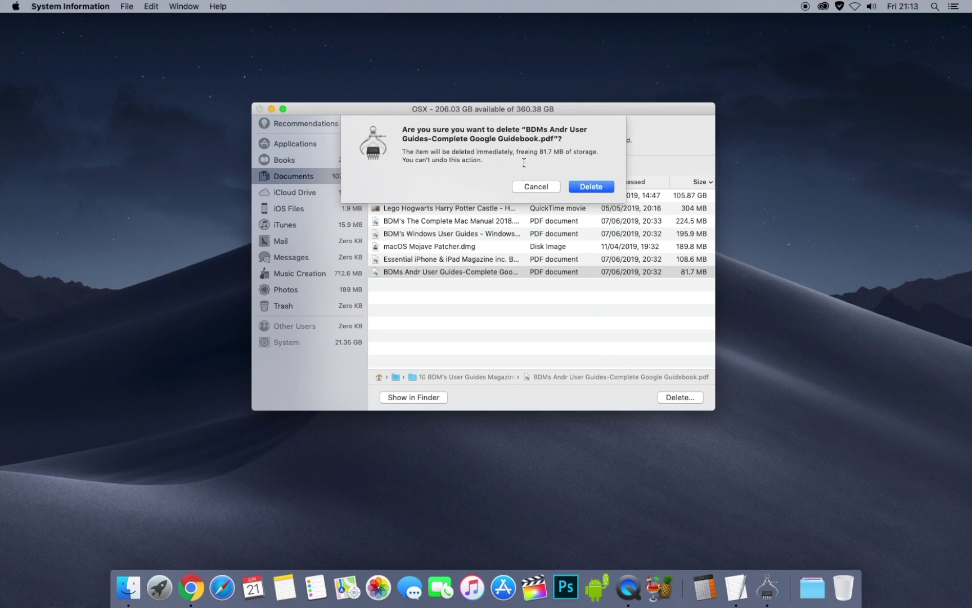
left_click(595, 188)
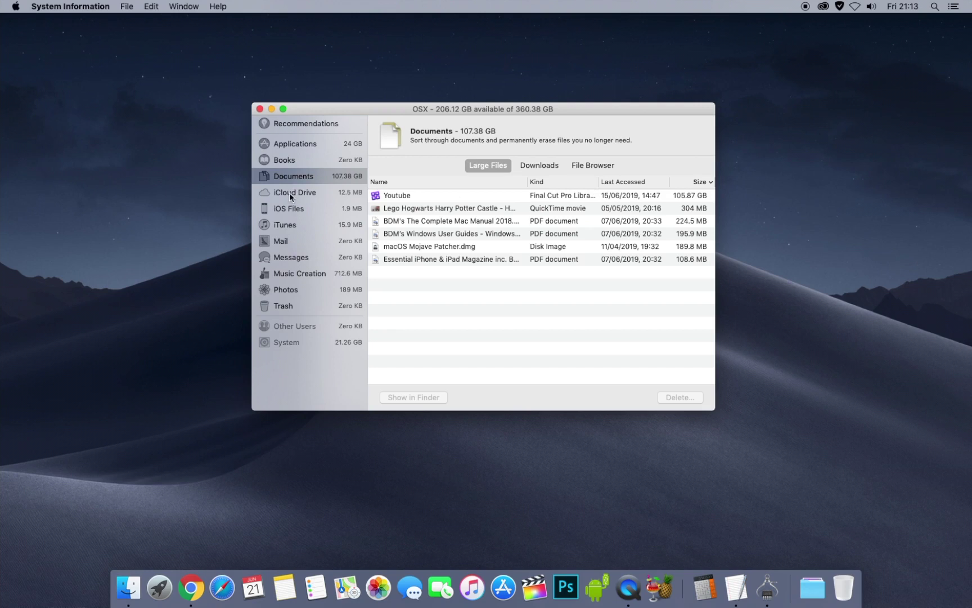
Step: Permanently delete the iPhone 3G backup from the iOS files
left_click(295, 211)
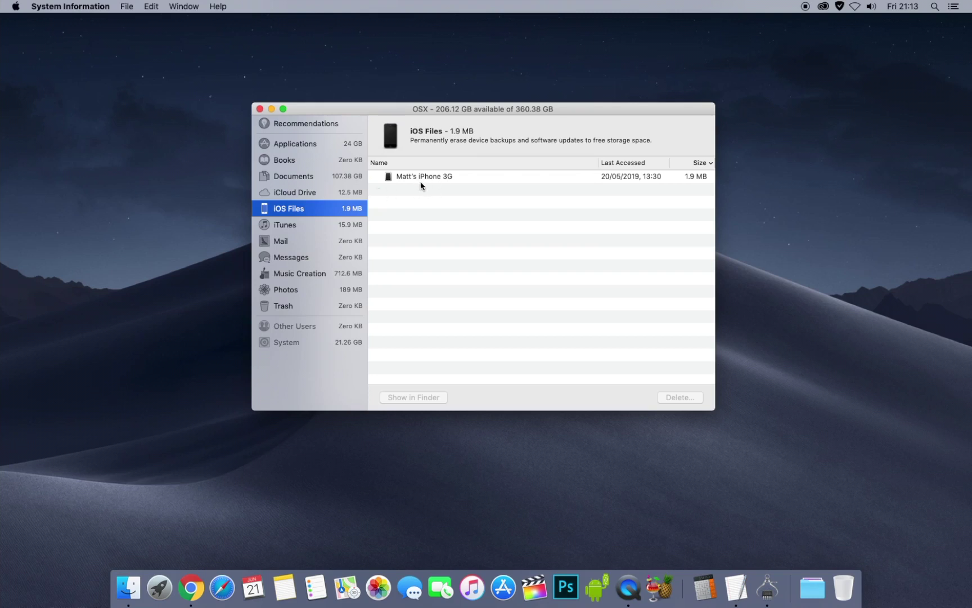
left_click(441, 179)
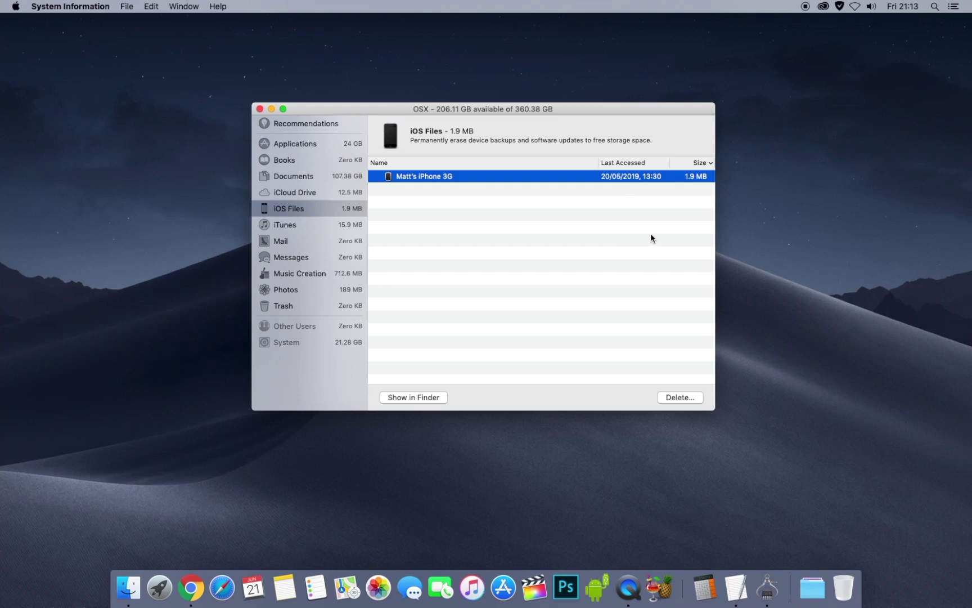
left_click(678, 397)
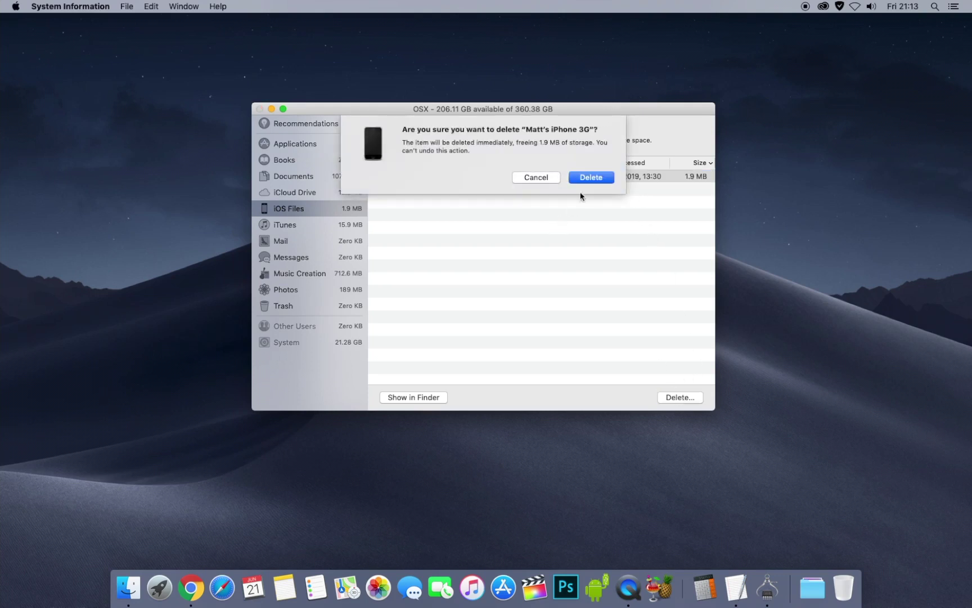
left_click(585, 178)
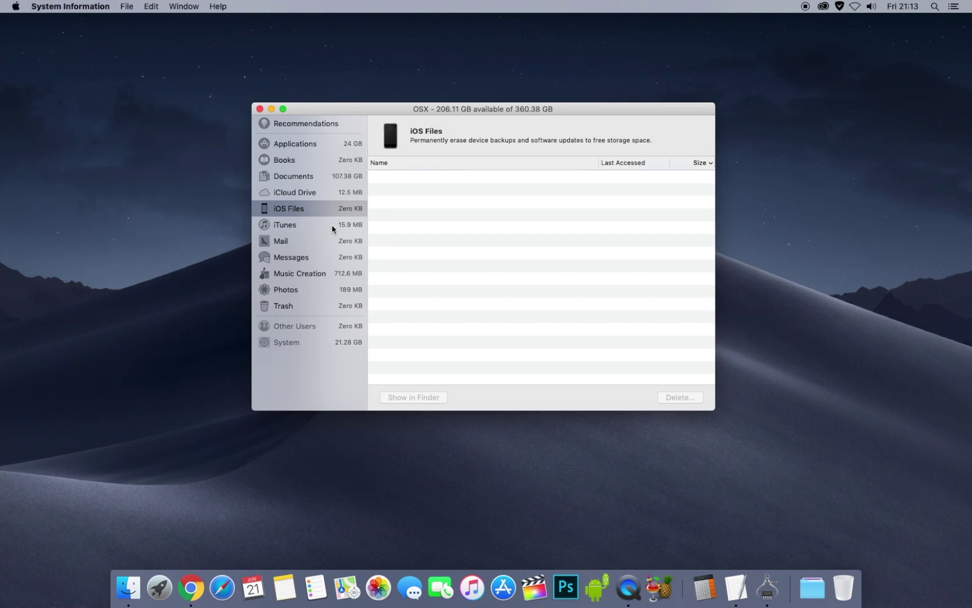
Step: Remove the GarageBand Sound Library from the disk to free music creation storage
left_click(354, 275)
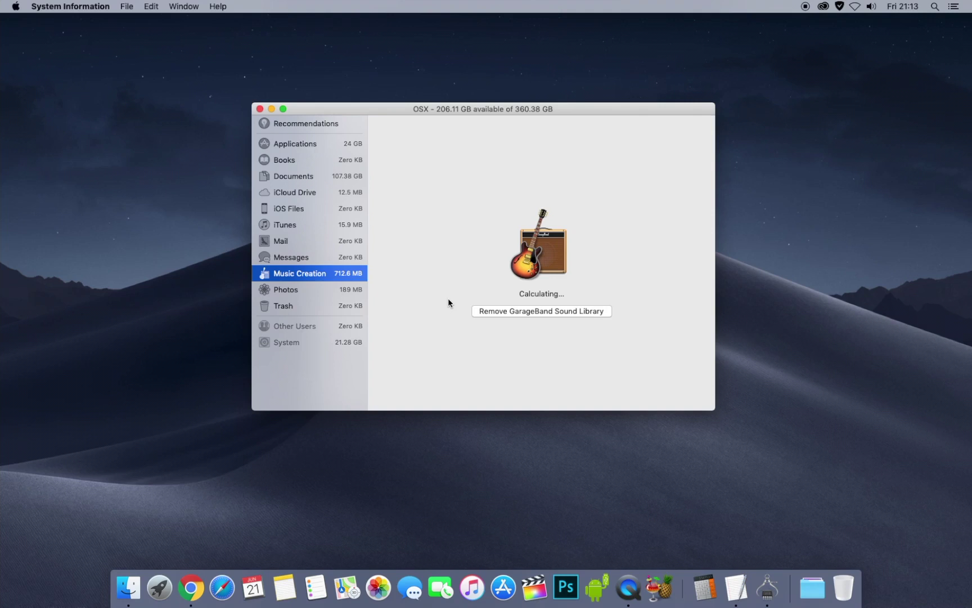
left_click(561, 312)
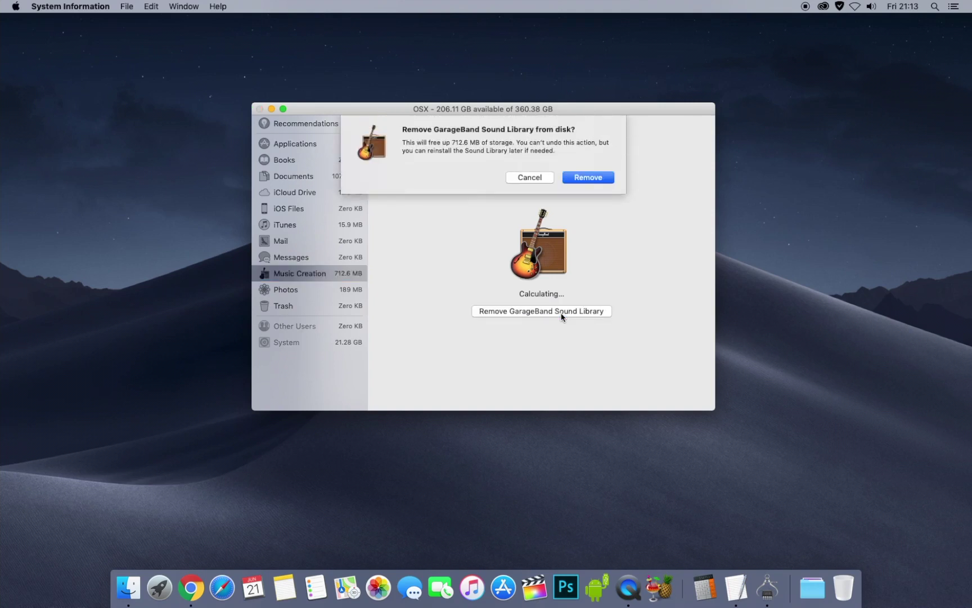
left_click(588, 178)
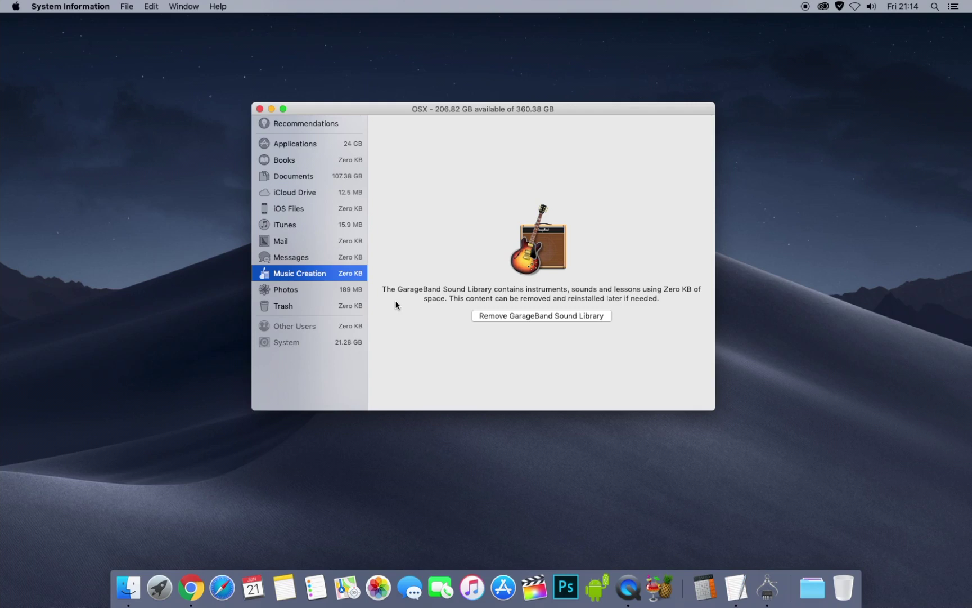
Step: Recheck the large files in Documents and close the storage management and About This Mac windows
left_click(309, 178)
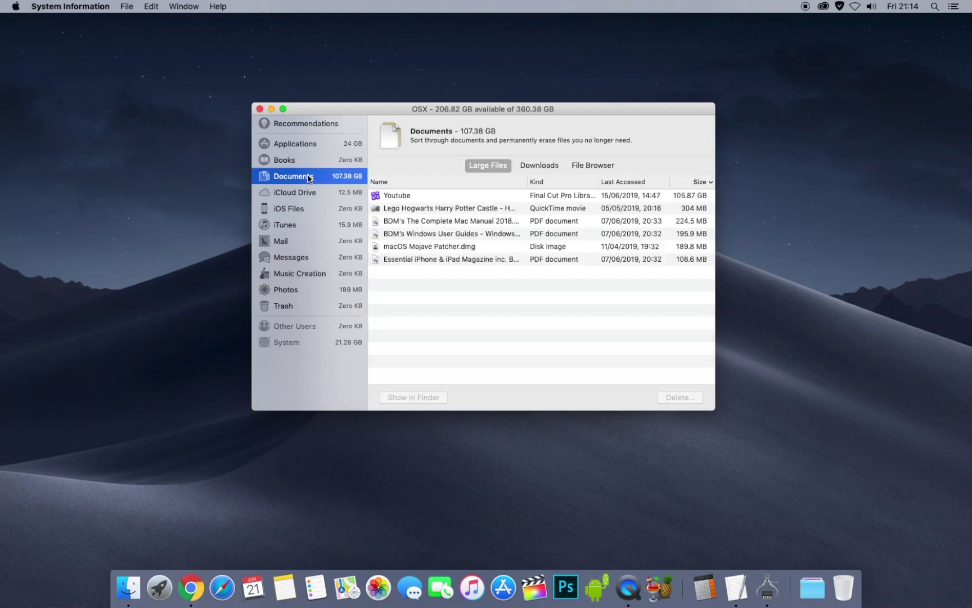
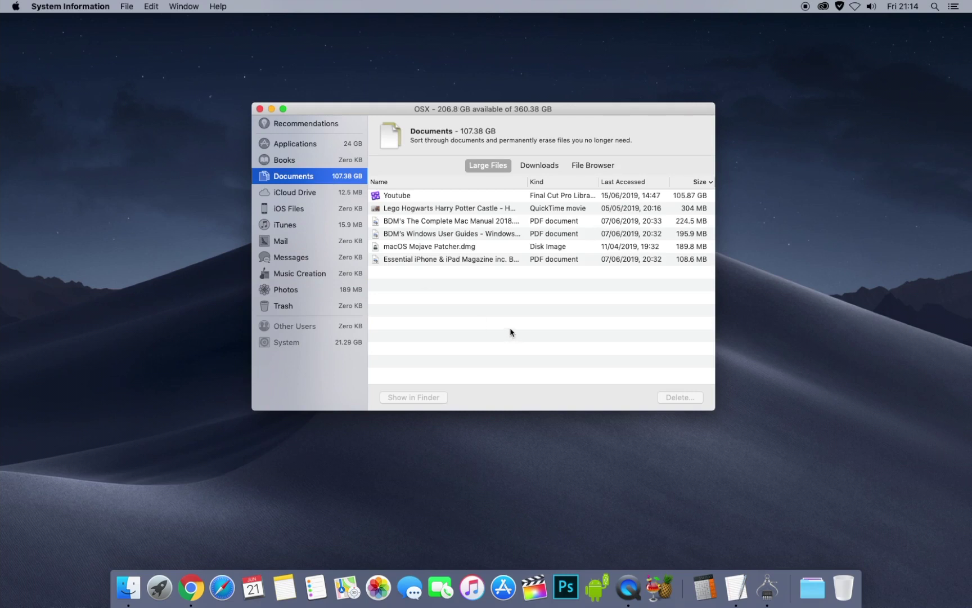
left_click(259, 109)
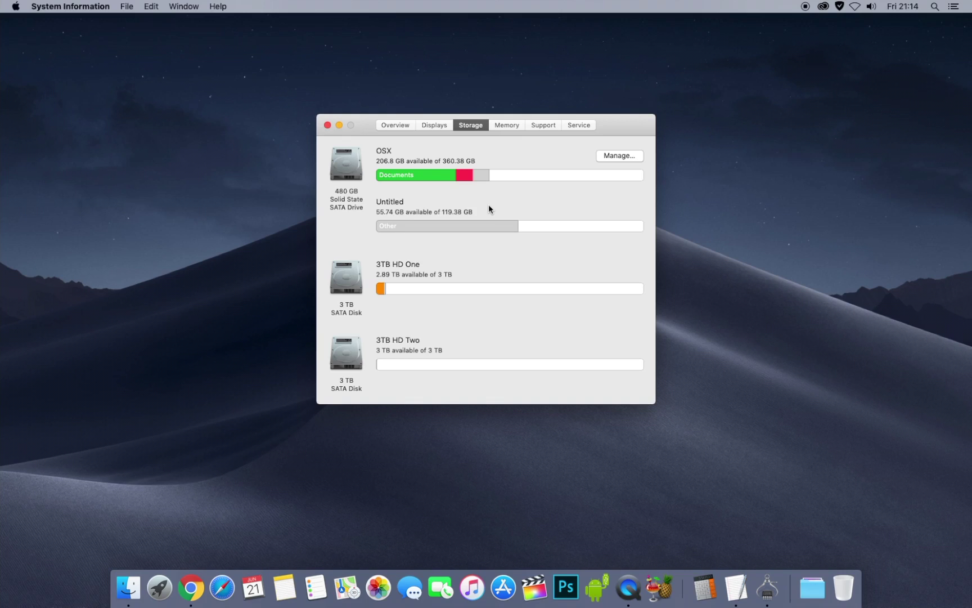
left_click(327, 125)
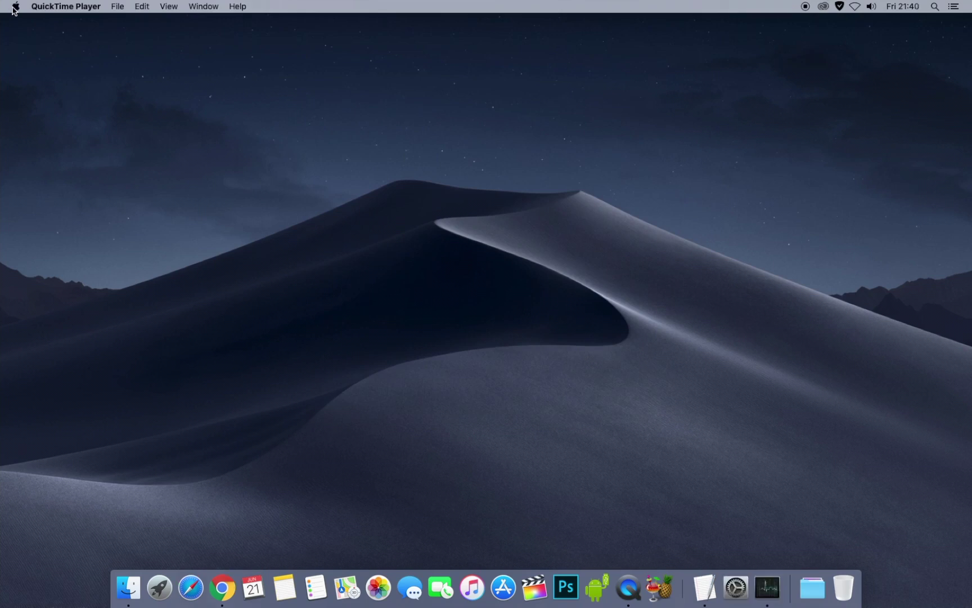
Step: Find Activity Monitor with a Spotlight search for "activ" and launch it
left_click(935, 7)
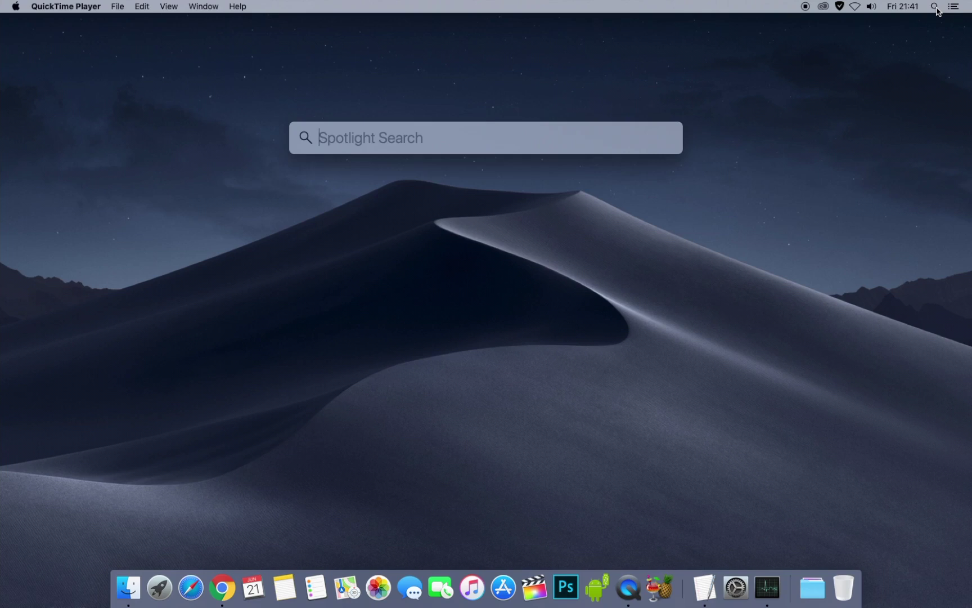
type("activ")
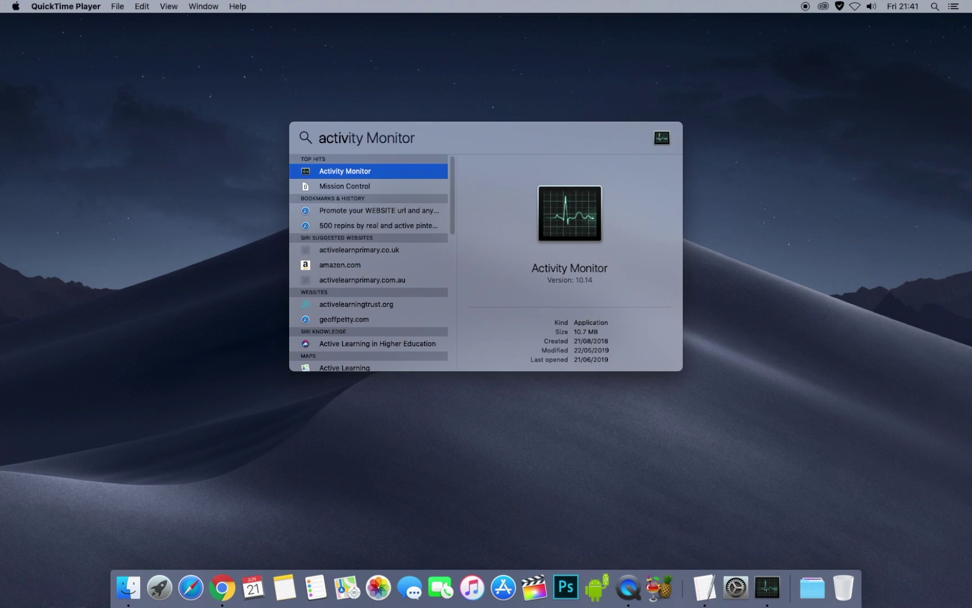
key("Return")
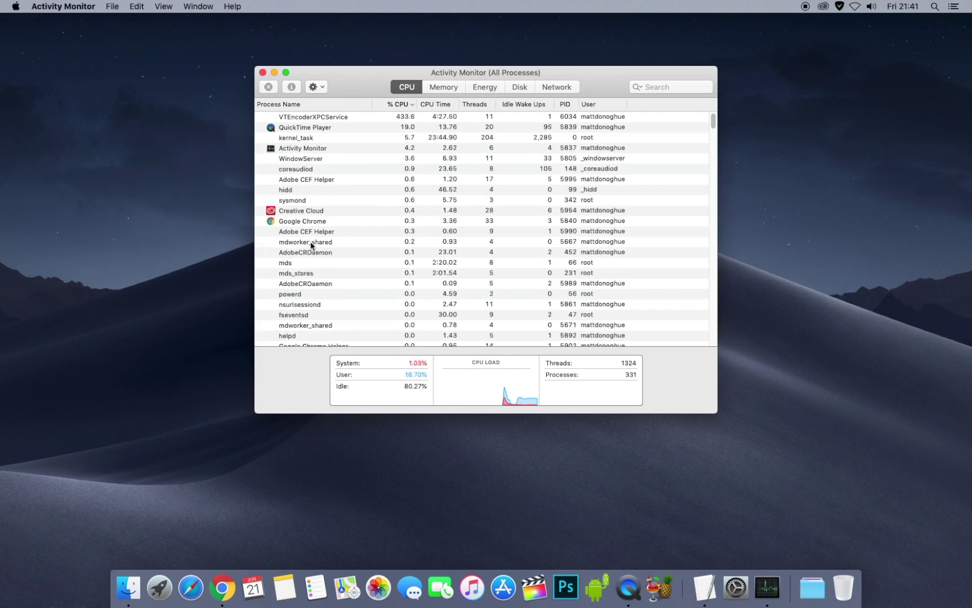
Step: Look through the list of running processes and their CPU usage in Activity Monitor
scroll(313, 265, "down", 5)
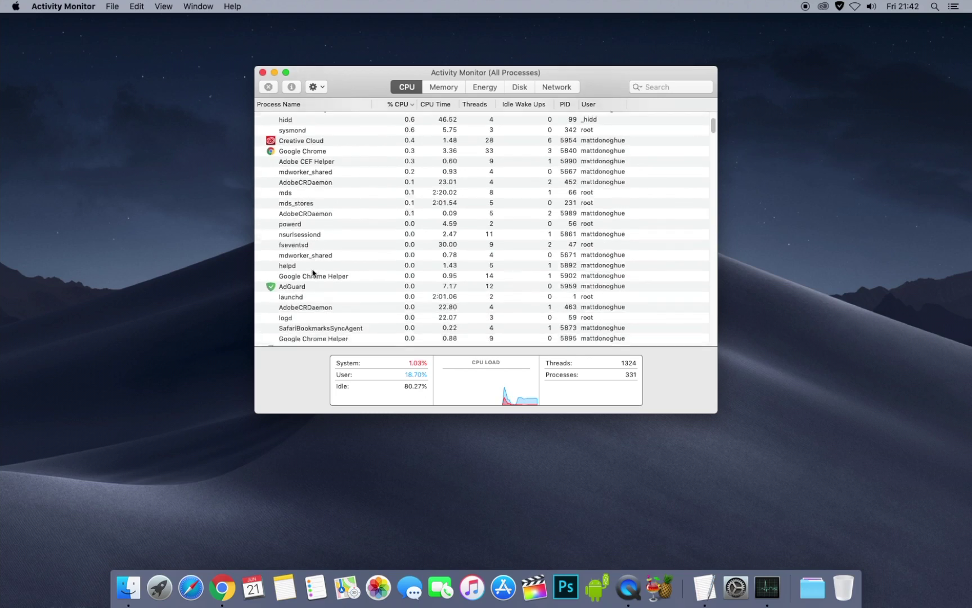
scroll(313, 273, "down", 4)
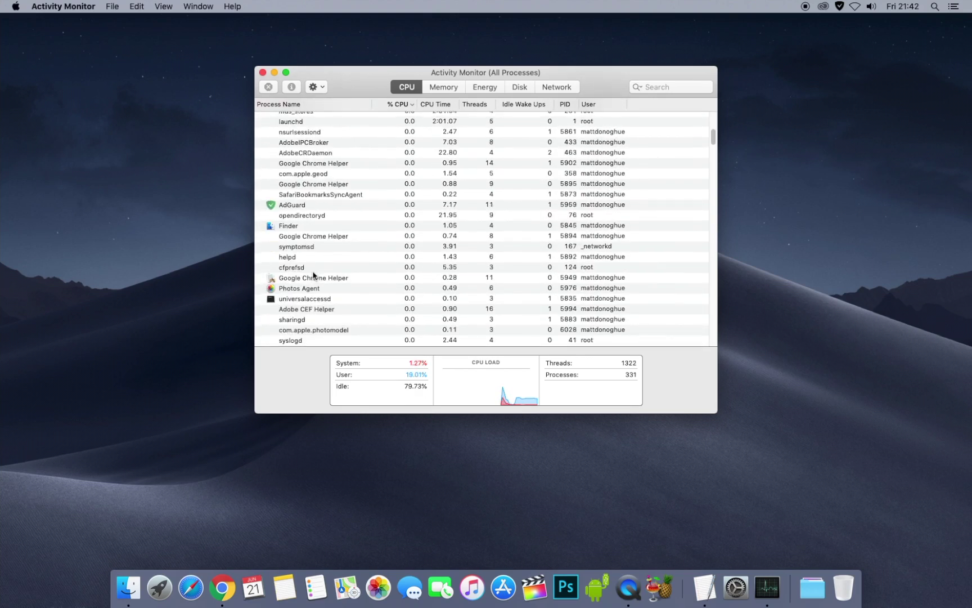
scroll(313, 276, "down", 2)
scroll(313, 275, "down", 5)
scroll(313, 275, "down", 10)
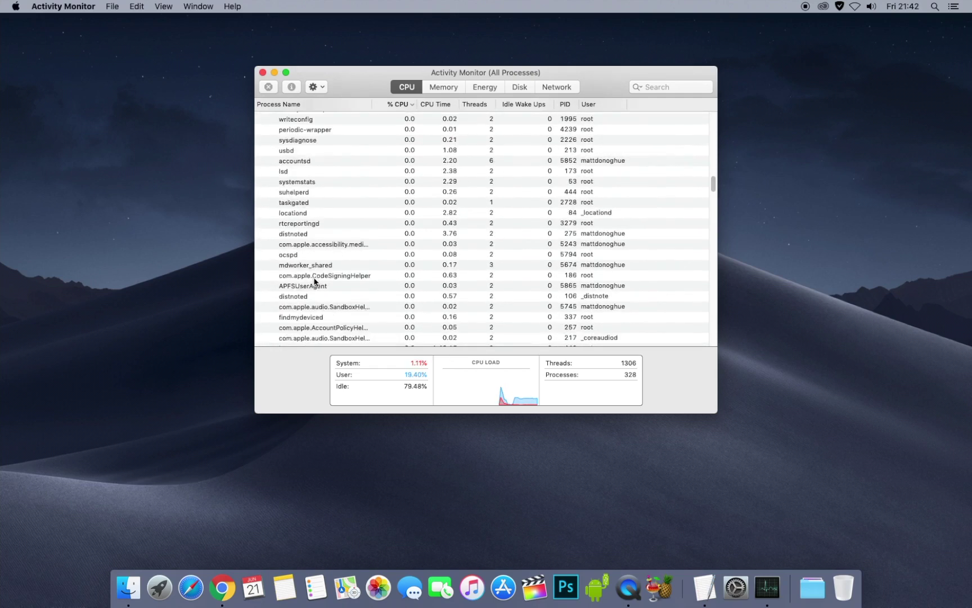
scroll(315, 280, "down", 5)
scroll(318, 285, "up", 8)
scroll(338, 280, "up", 10)
Step: Examine the memory usage per process, the physical memory figures and the memory pressure graph
left_click(450, 87)
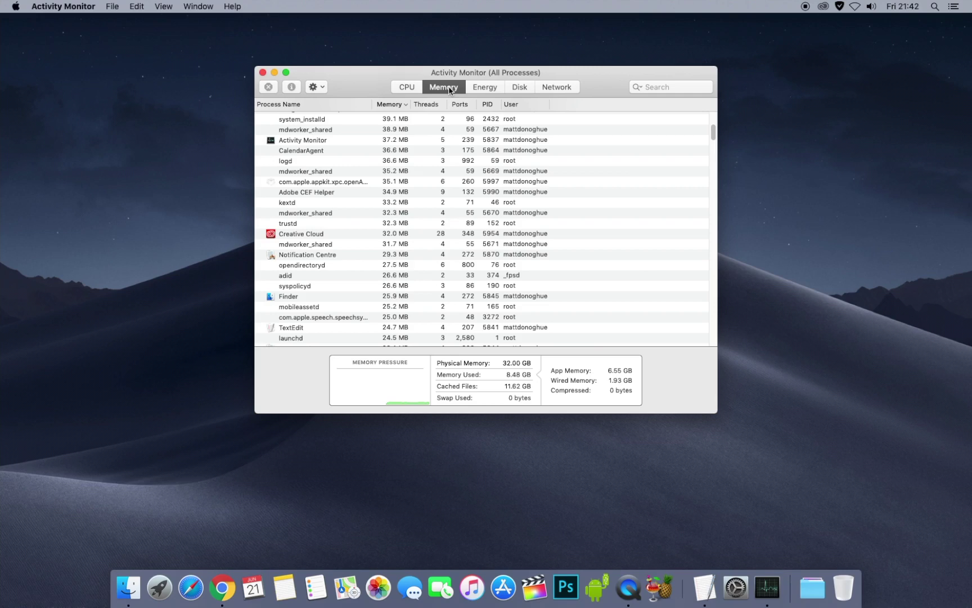
scroll(443, 186, "up", 5)
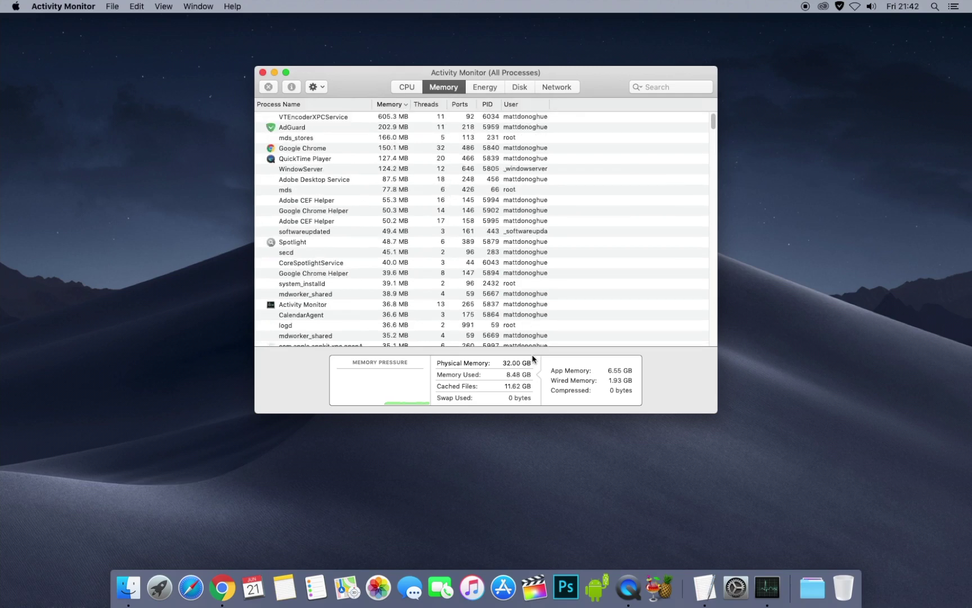
mouse_move(512, 368)
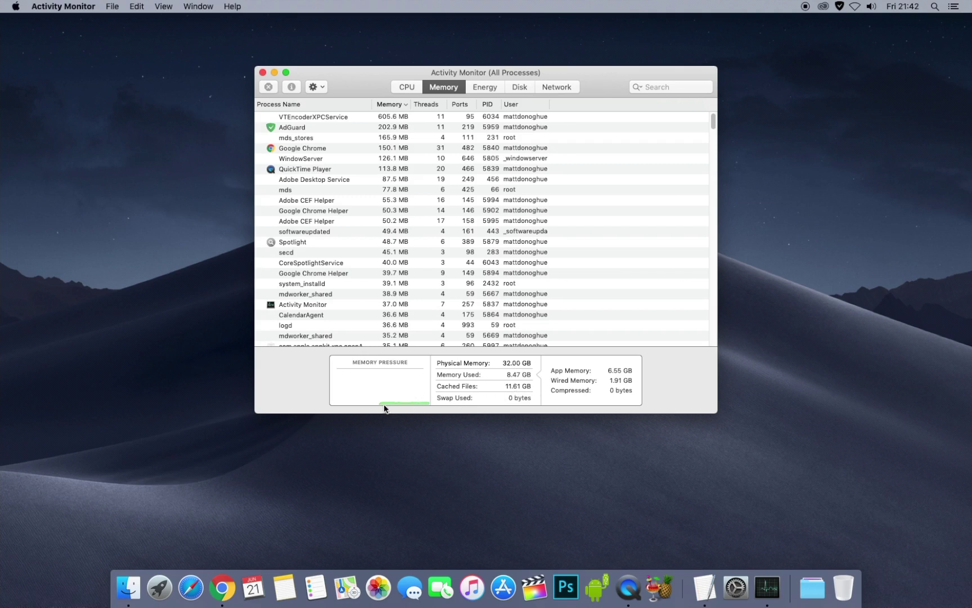
mouse_move(423, 374)
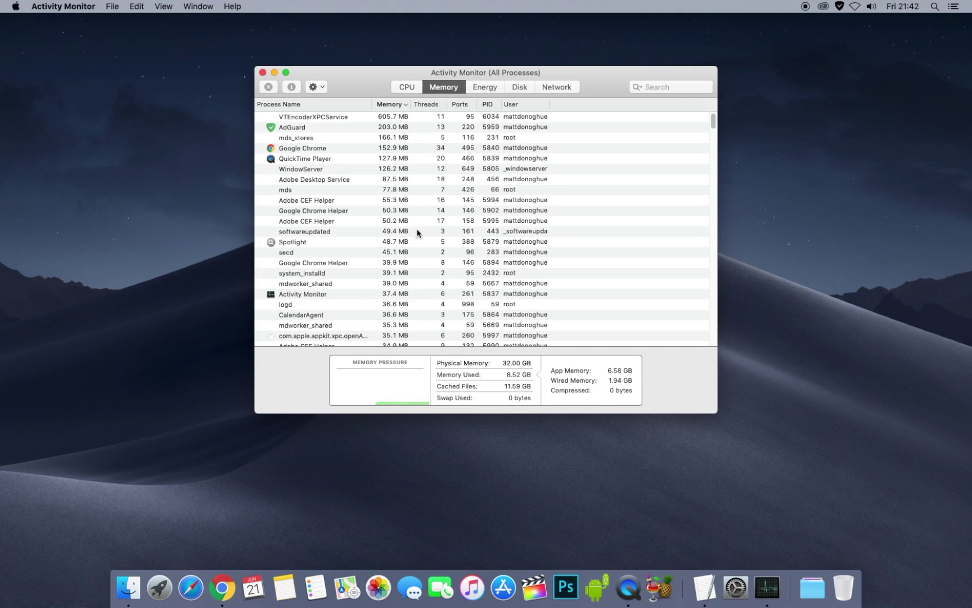
Step: Examine the energy impact of the applications and the disk activity of the processes
left_click(490, 91)
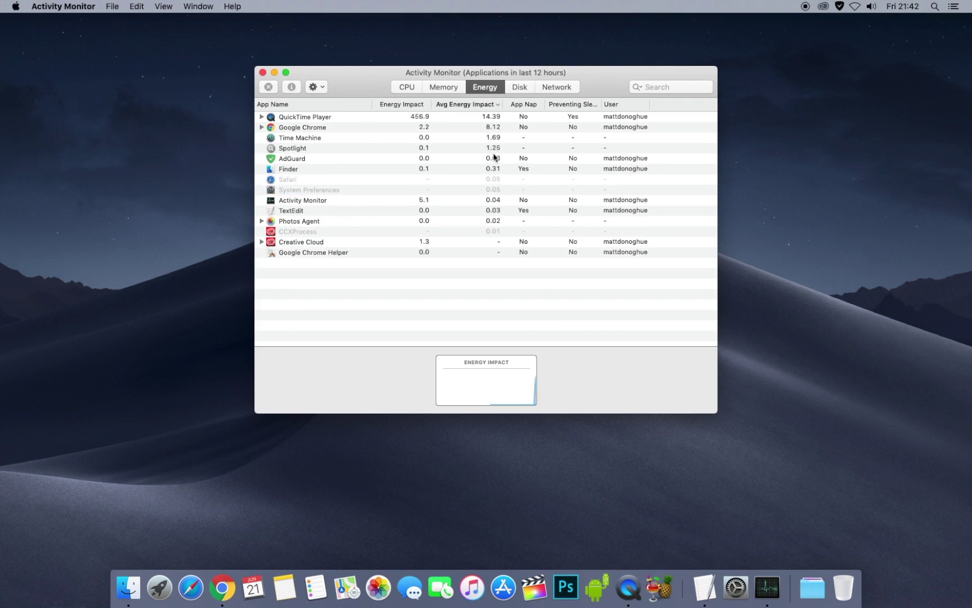
left_click(524, 88)
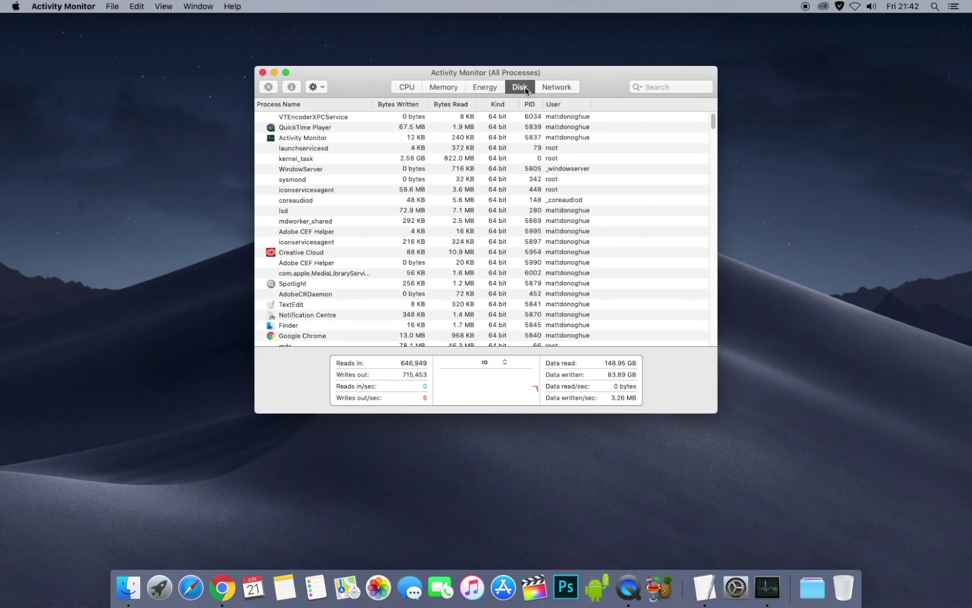
Step: Check the disk activity of the processes once more and return to their CPU usage
left_click(544, 89)
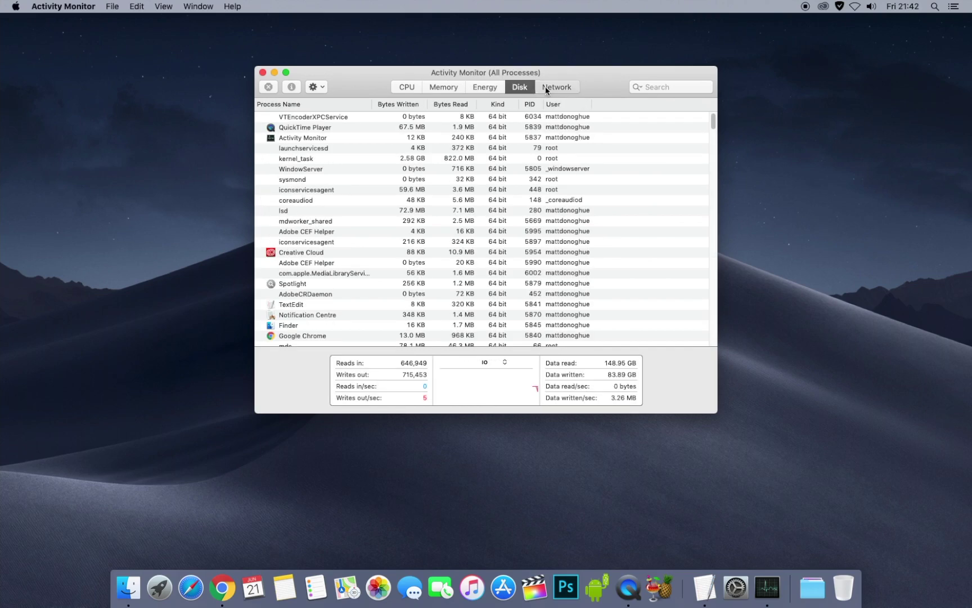
left_click(519, 88)
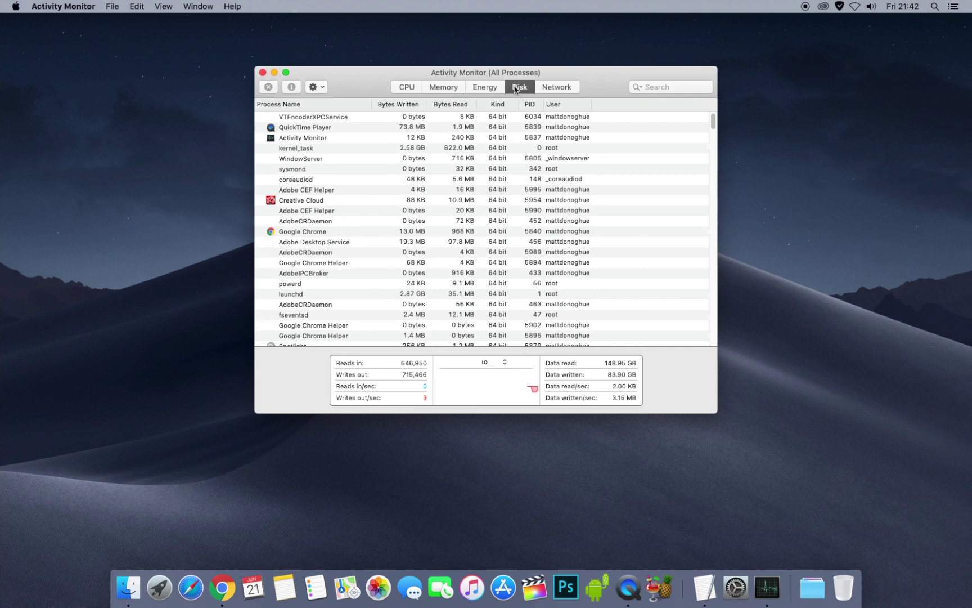
left_click(408, 88)
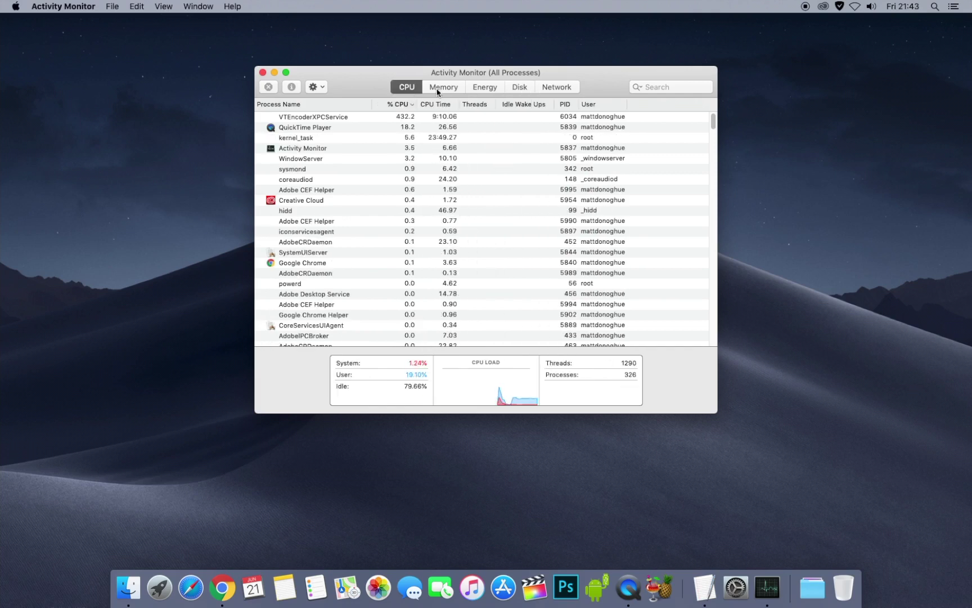
left_click(440, 91)
left_click(417, 89)
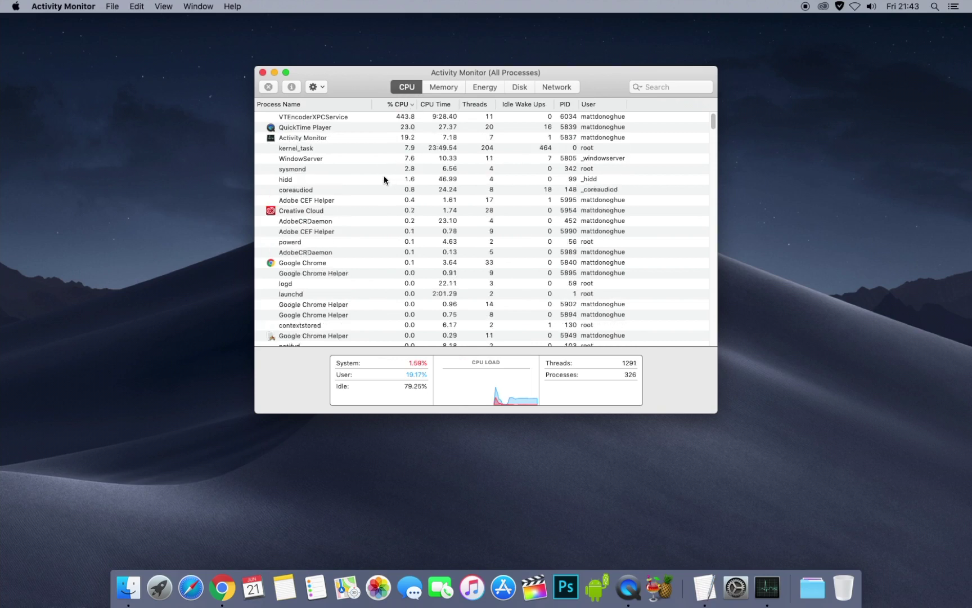
Step: Stop the Creative Cloud process from the CPU process list and close Activity Monitor
left_click(303, 212)
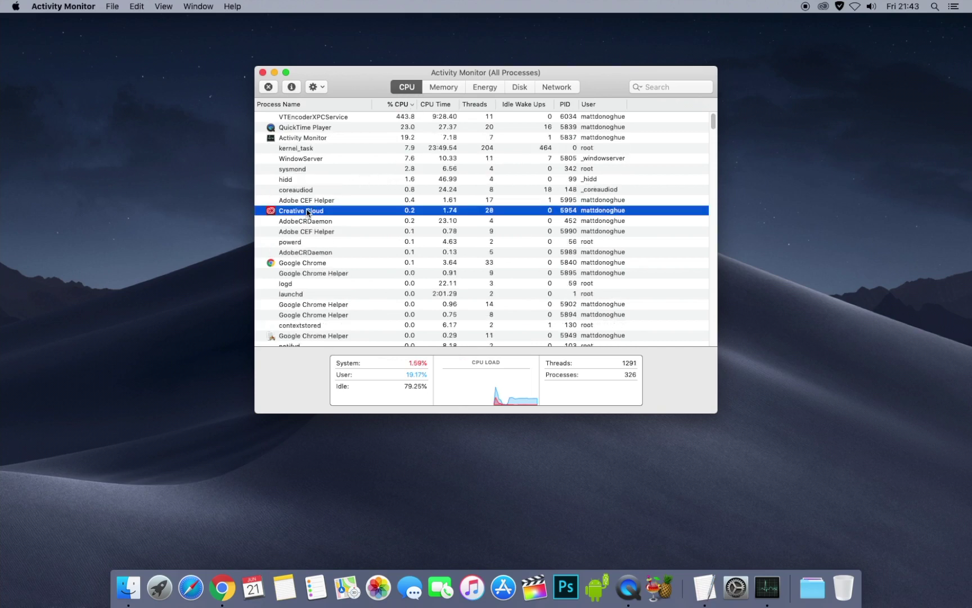
left_click(269, 87)
left_click(507, 155)
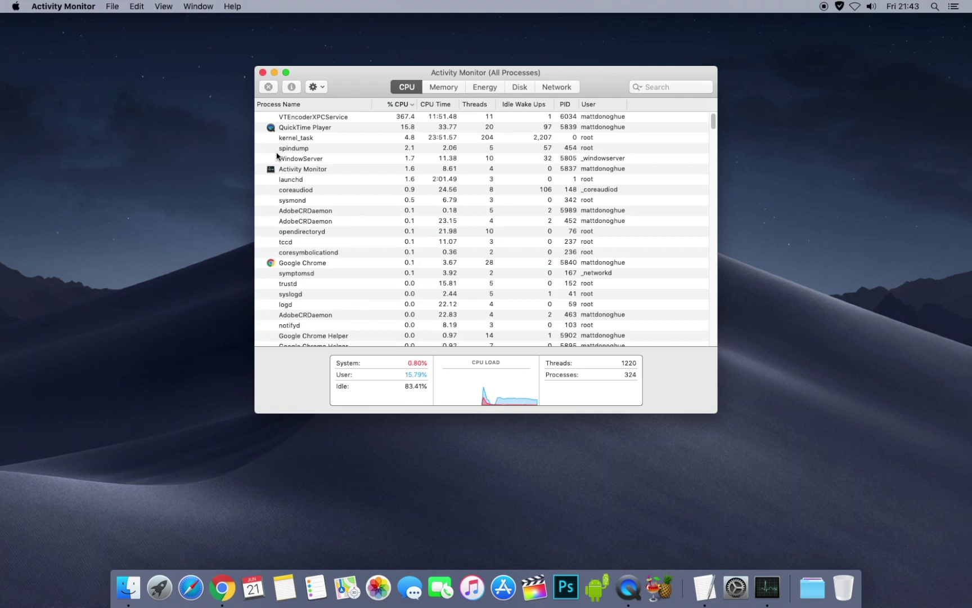
left_click(262, 72)
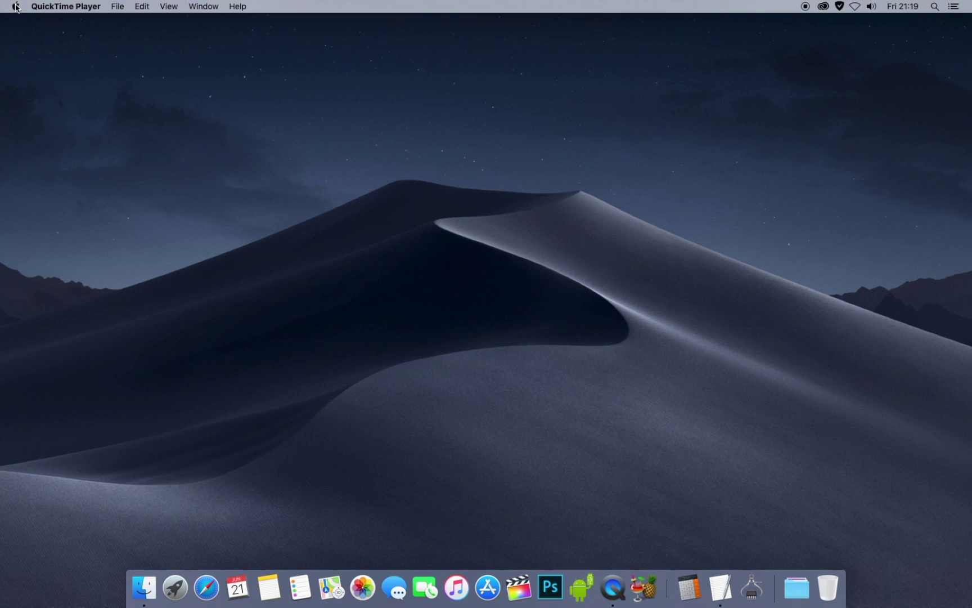
Step: Open the current user's login items in the Users & Groups section of System Preferences
left_click(16, 7)
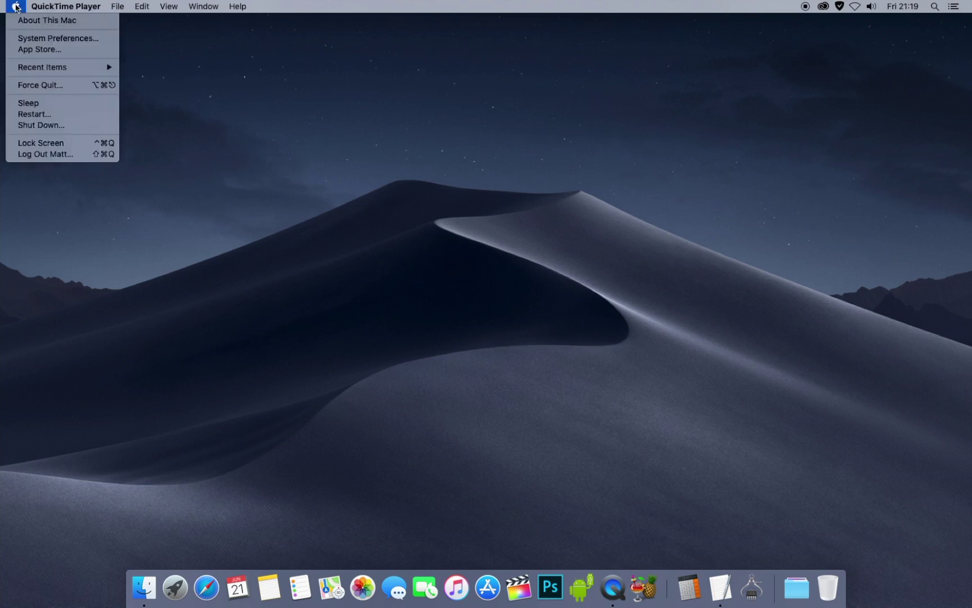
left_click(31, 38)
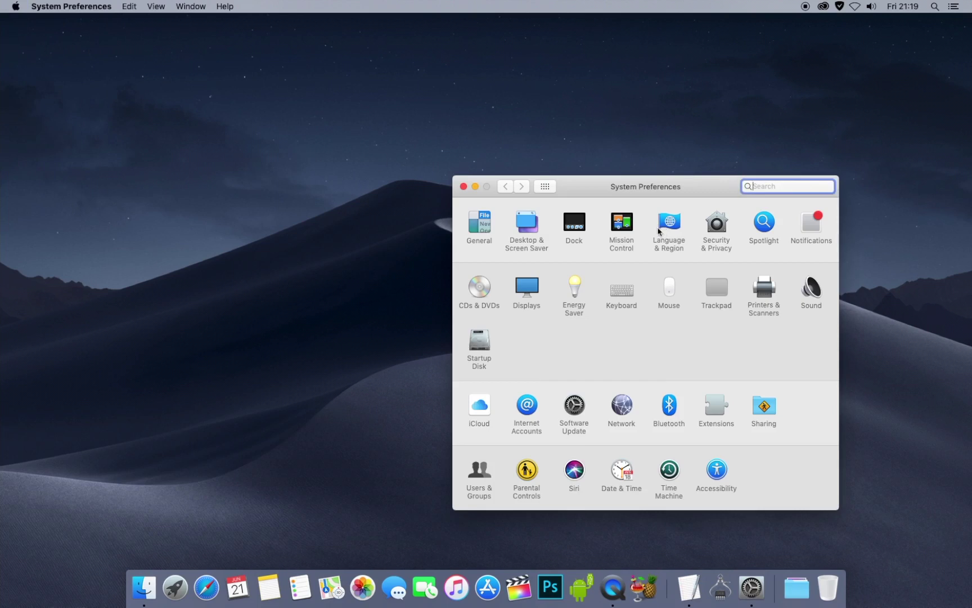
left_click(481, 471)
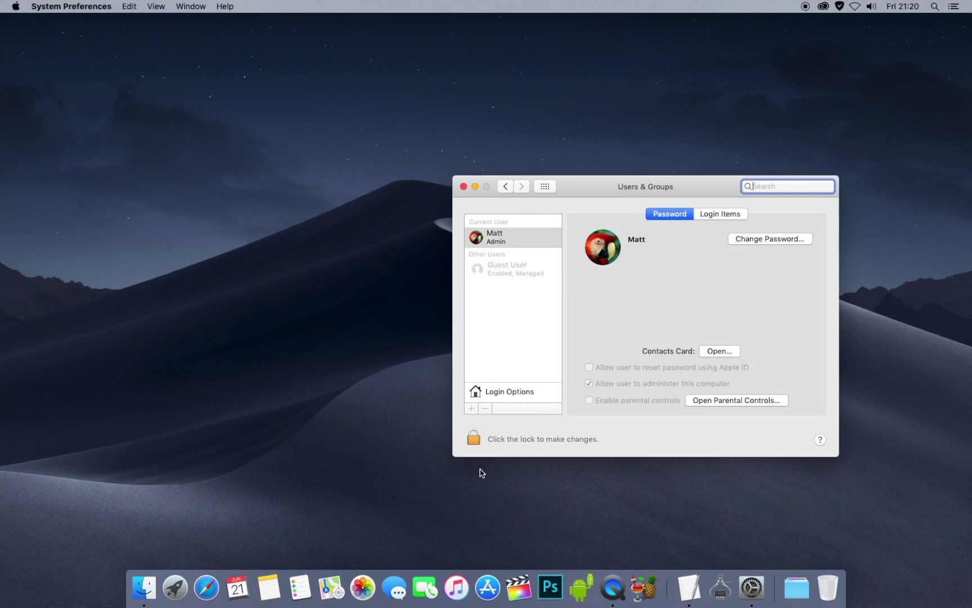
left_click(730, 214)
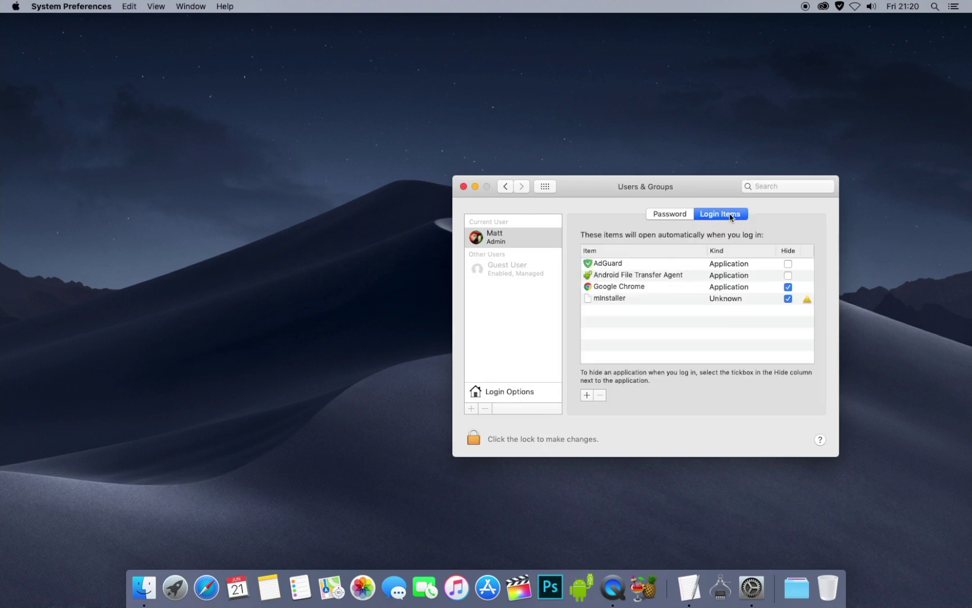
left_click_drag(714, 191, 644, 166)
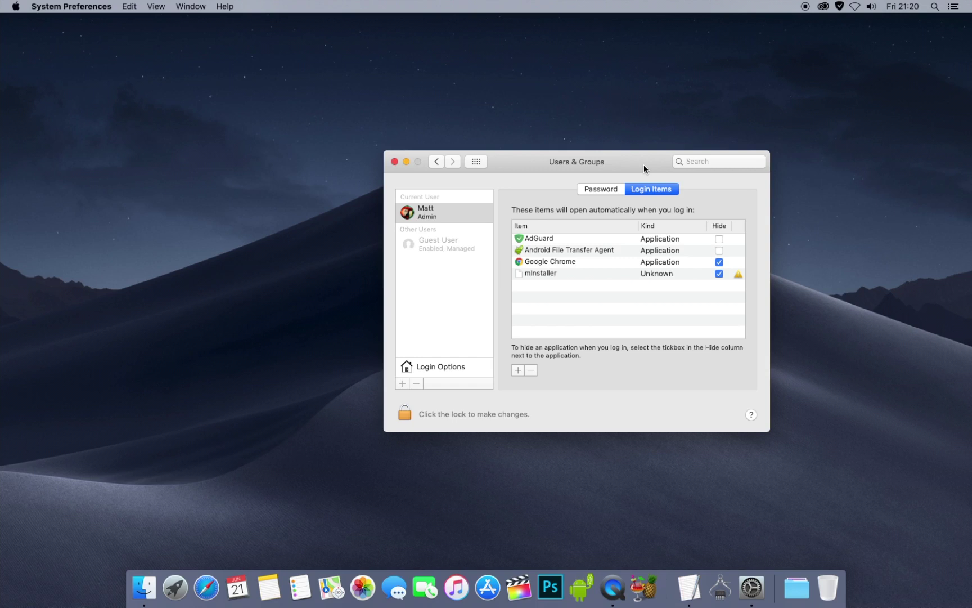
Step: Clear the Hide option for Google Chrome and mInstaller, and remove both plus Android File Transfer Agent from the login items
left_click(719, 263)
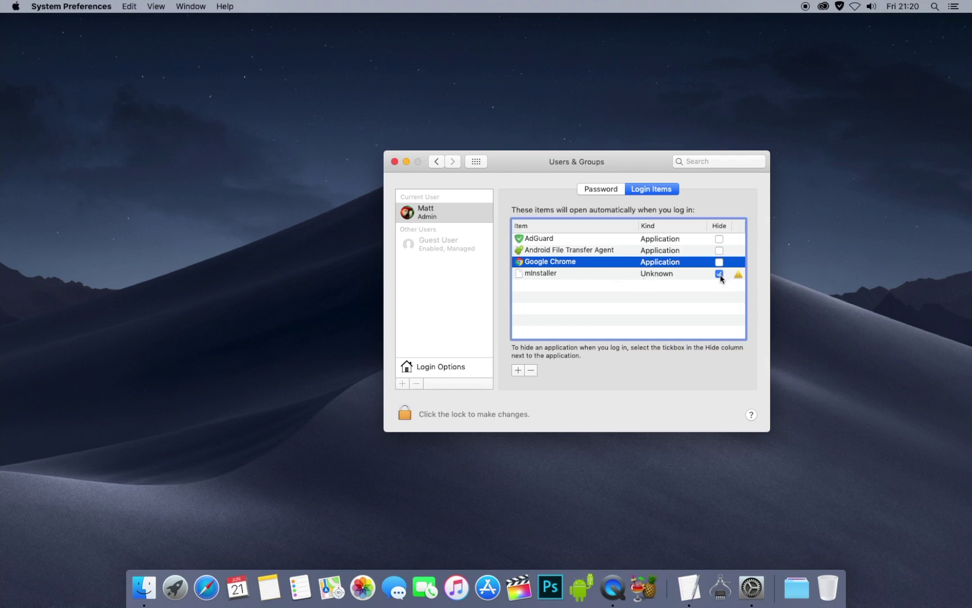
left_click(720, 274)
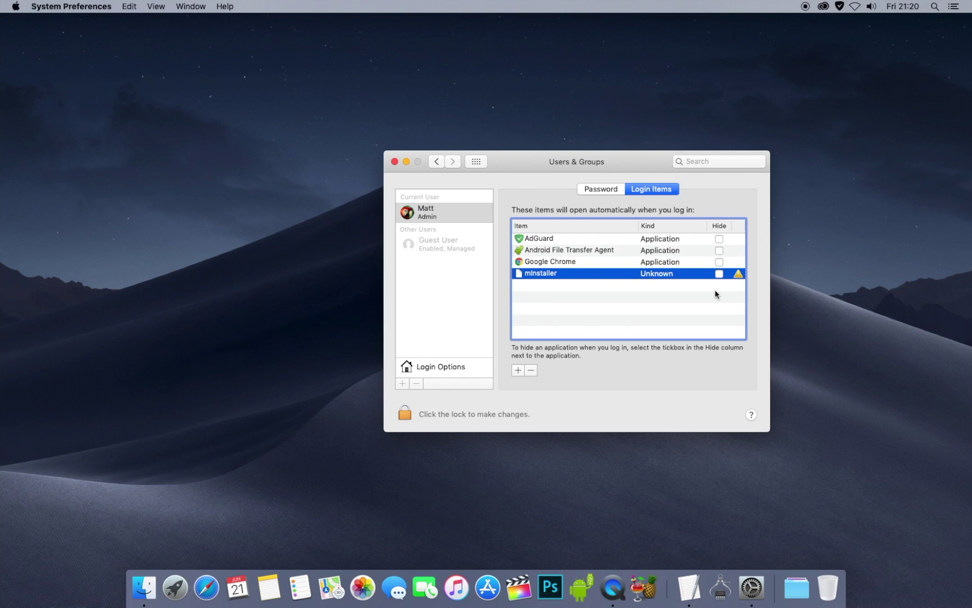
left_click(531, 370)
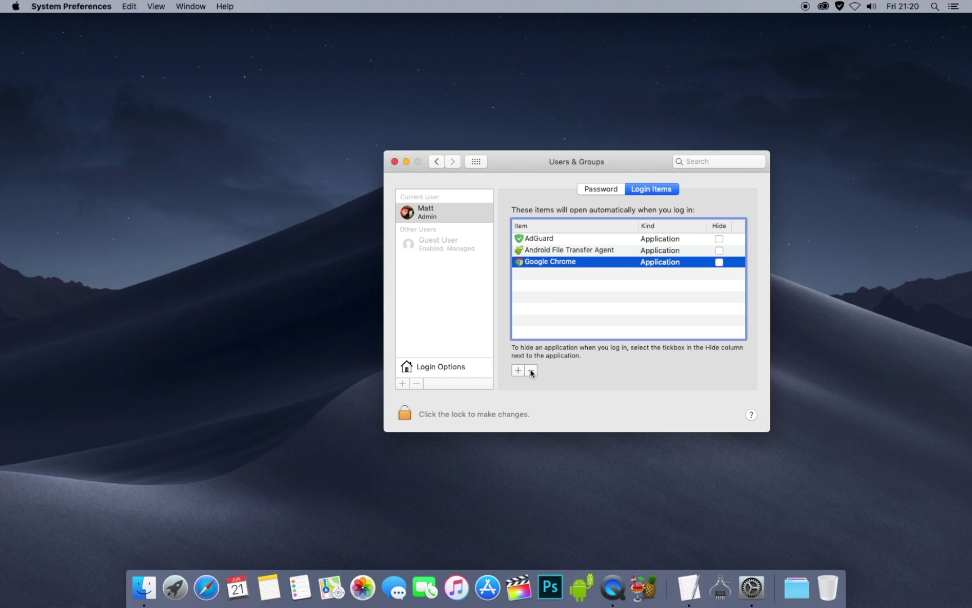
left_click(530, 371)
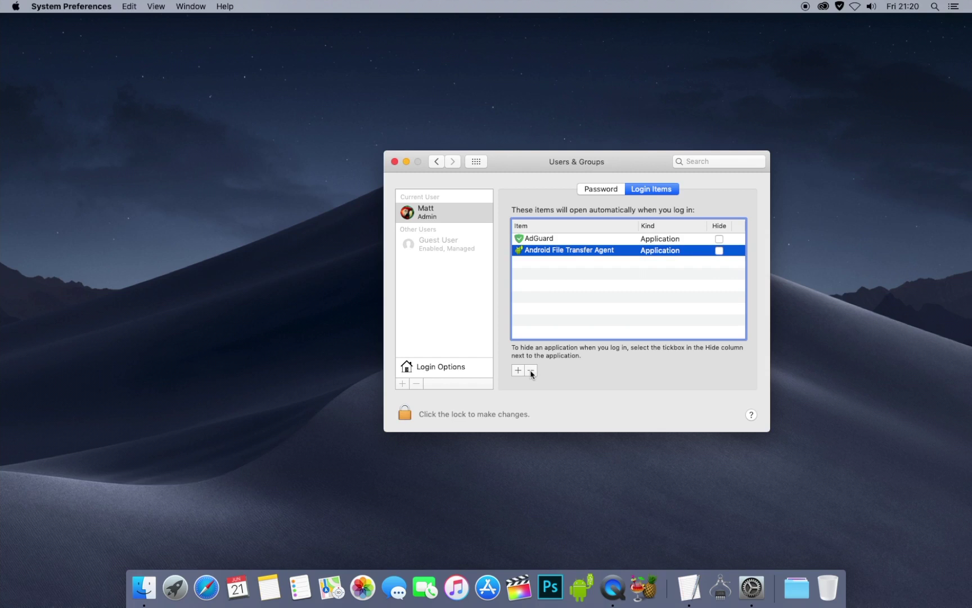
left_click(531, 370)
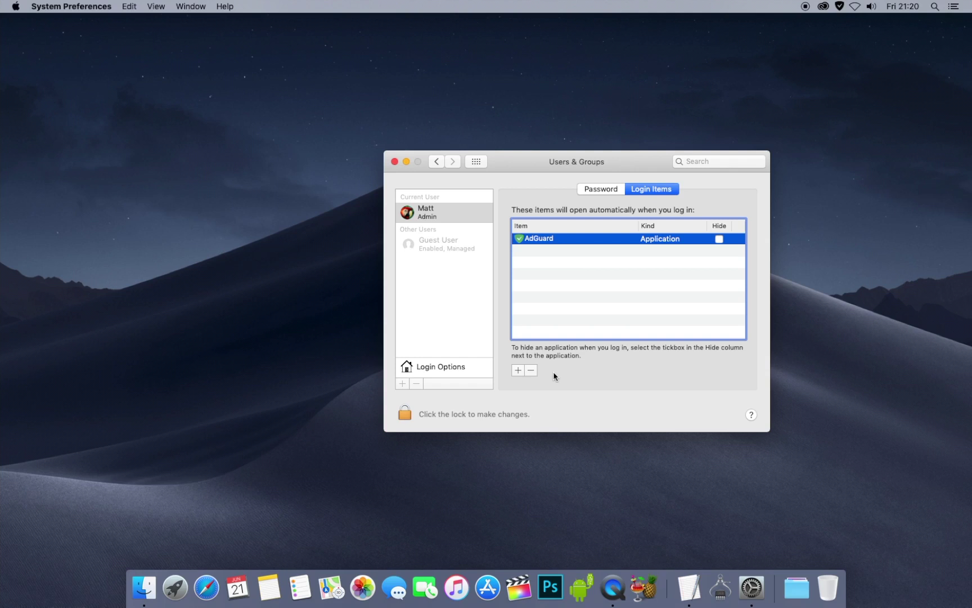
left_click(394, 162)
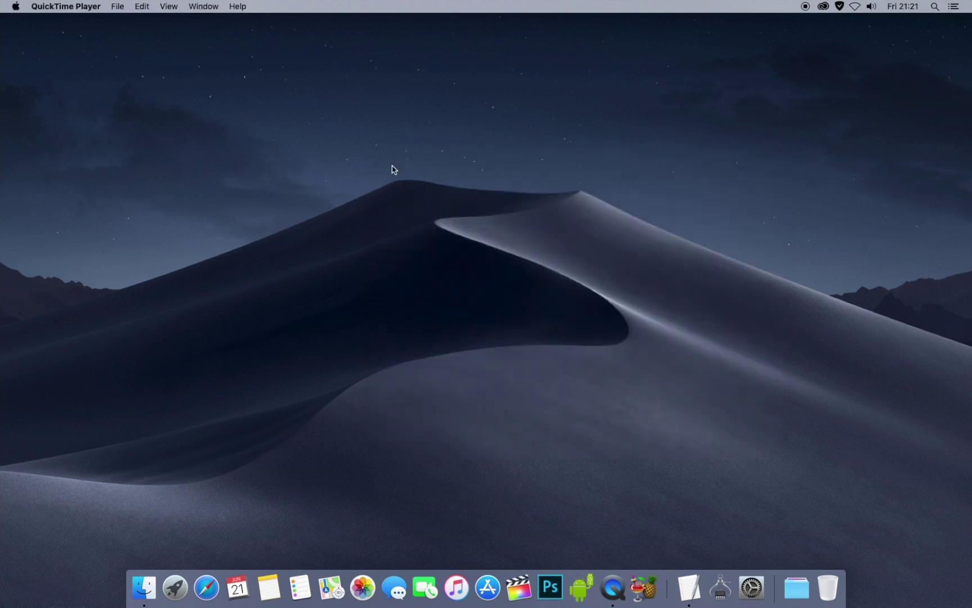
Step: Switch to Safari, clear the history and website data over a longer period than the last hour, and close its window
left_click(209, 585)
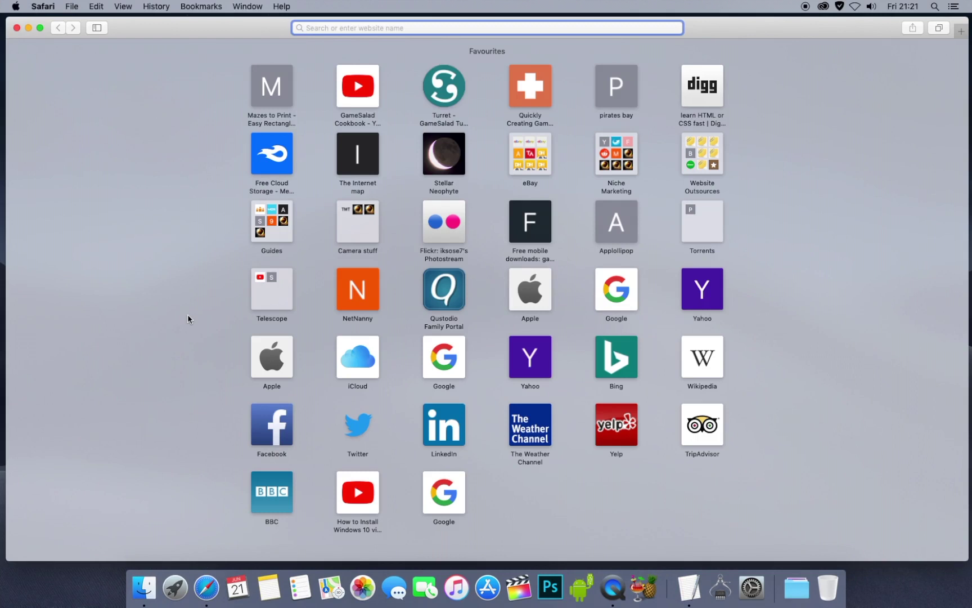
left_click(159, 5)
left_click(177, 160)
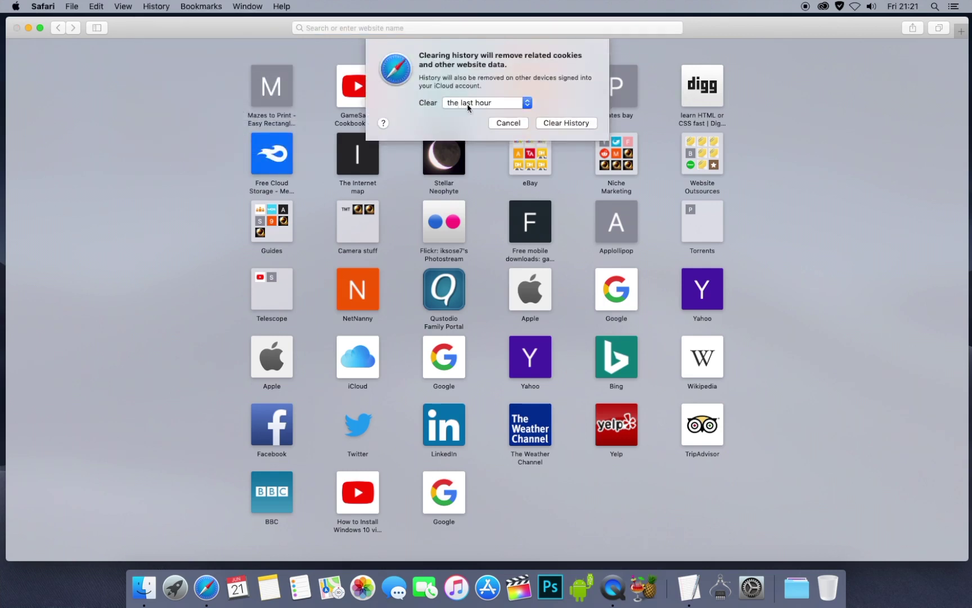
left_click(480, 105)
left_click(477, 135)
left_click(557, 124)
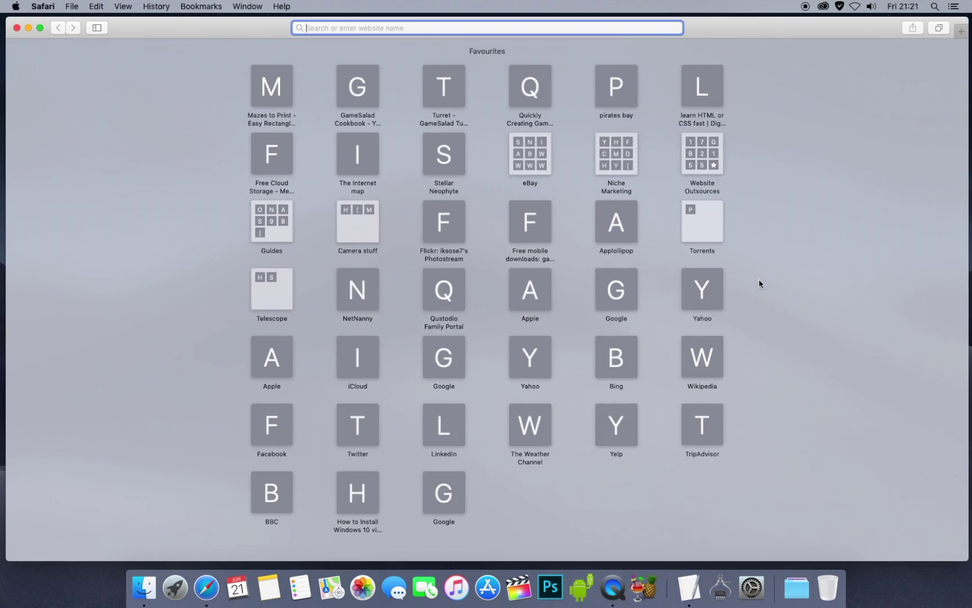
left_click(17, 28)
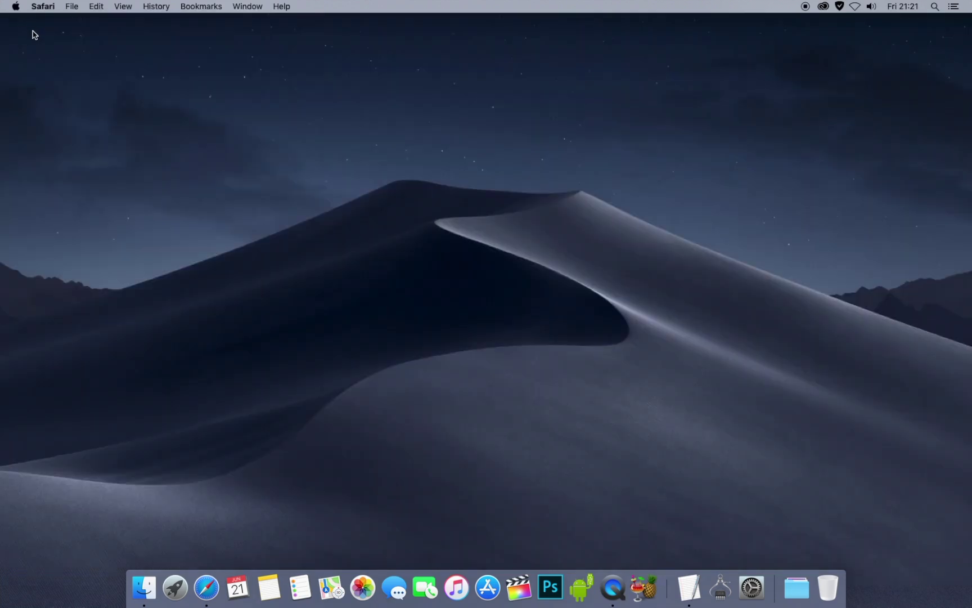
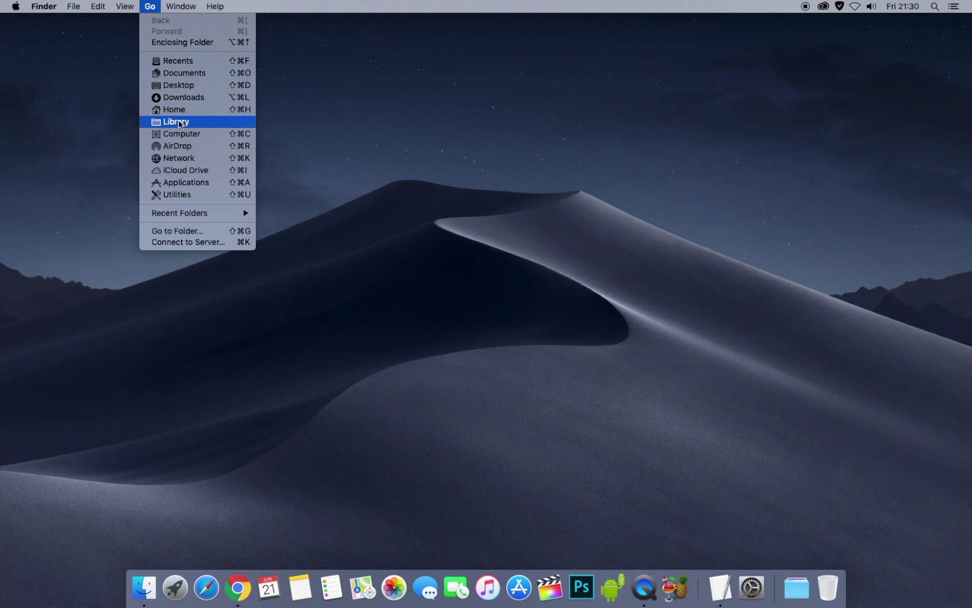
Step: Open the hidden user Library folder in Finder and go into its Caches folder
key("alt")
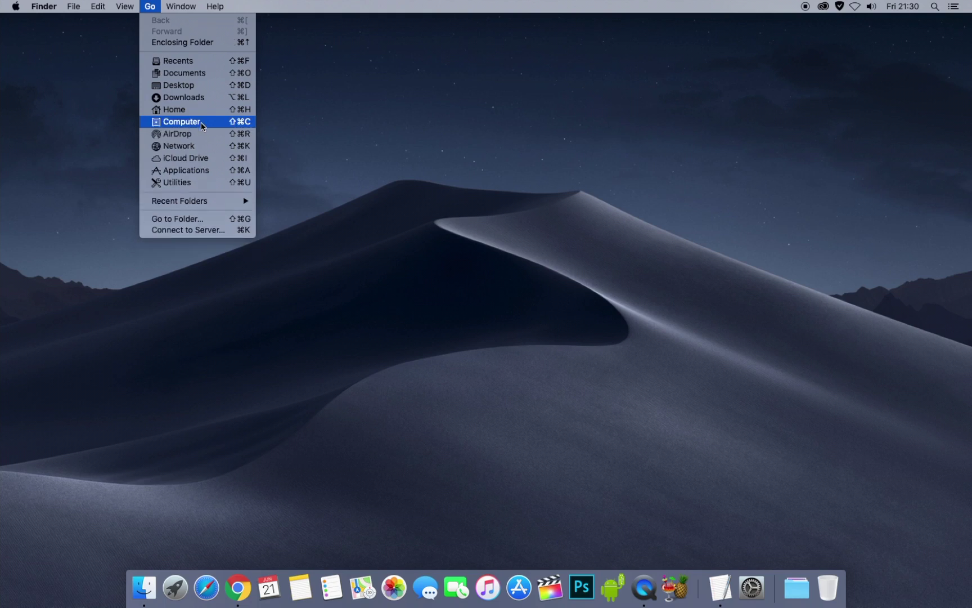
key("alt")
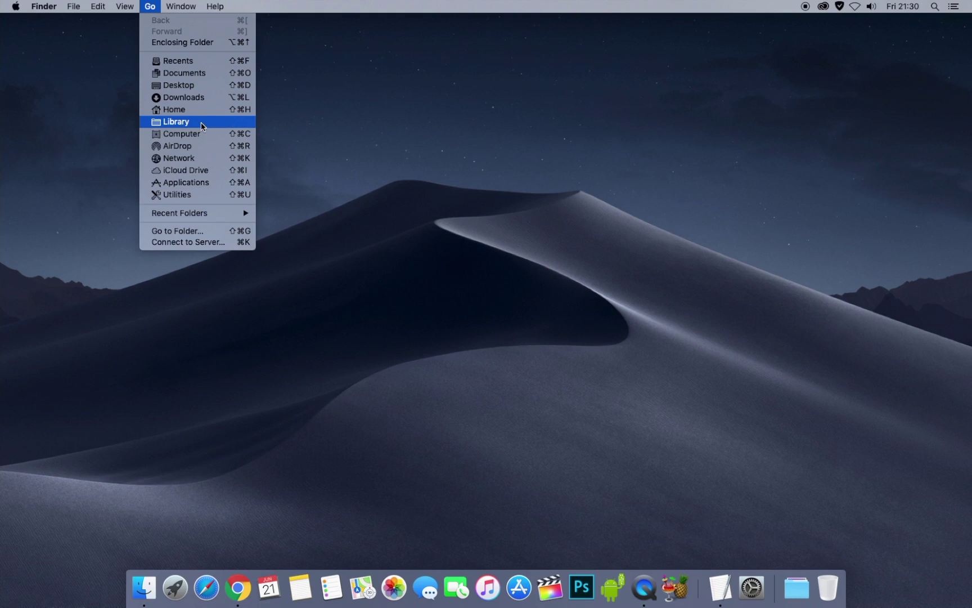
left_click(201, 124)
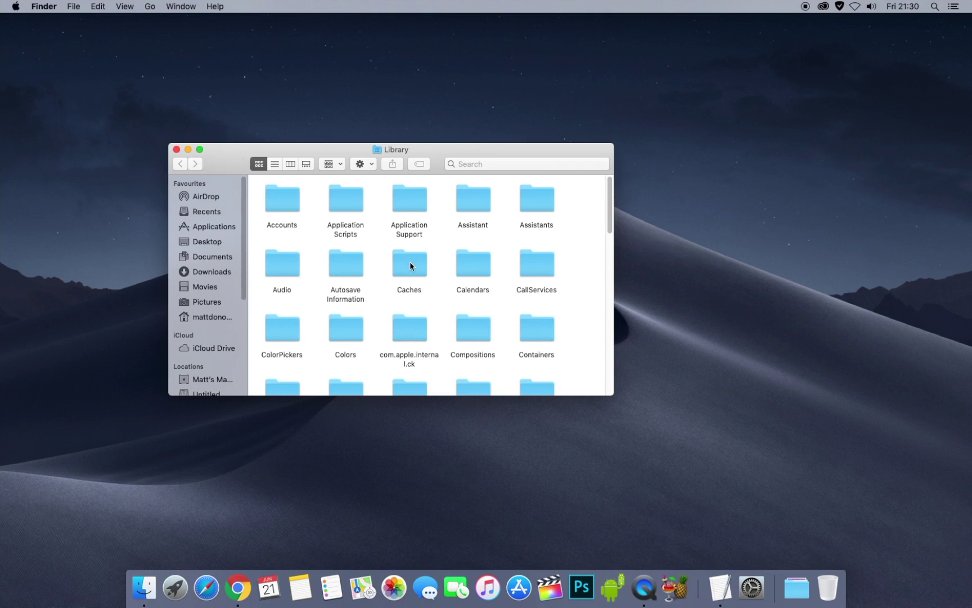
double_click(410, 264)
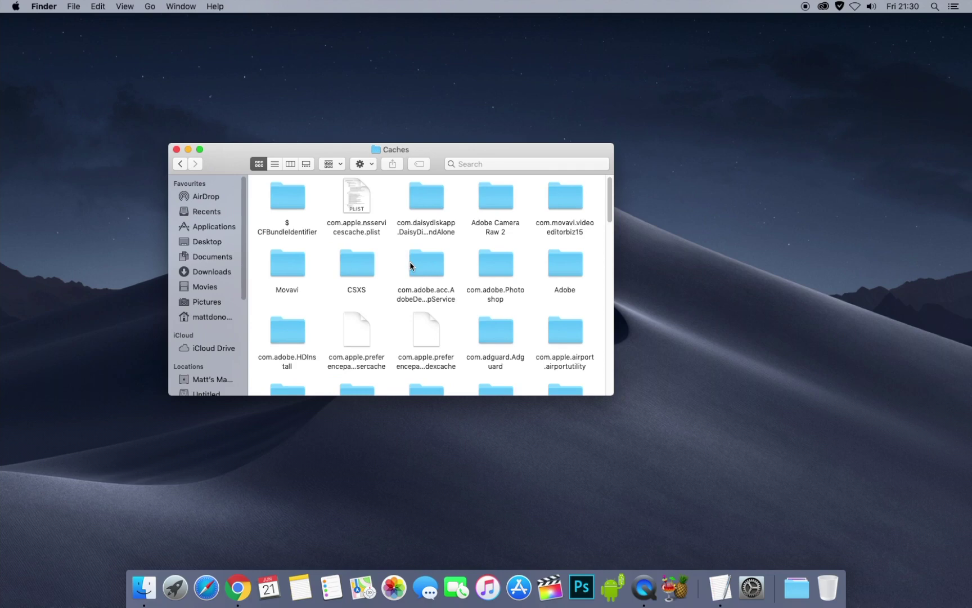
Step: Look through the contents of the Caches folder and check the size of the $ CFBundleIdentifier folder
scroll(409, 261, "down", 10)
scroll(403, 261, "down", 10)
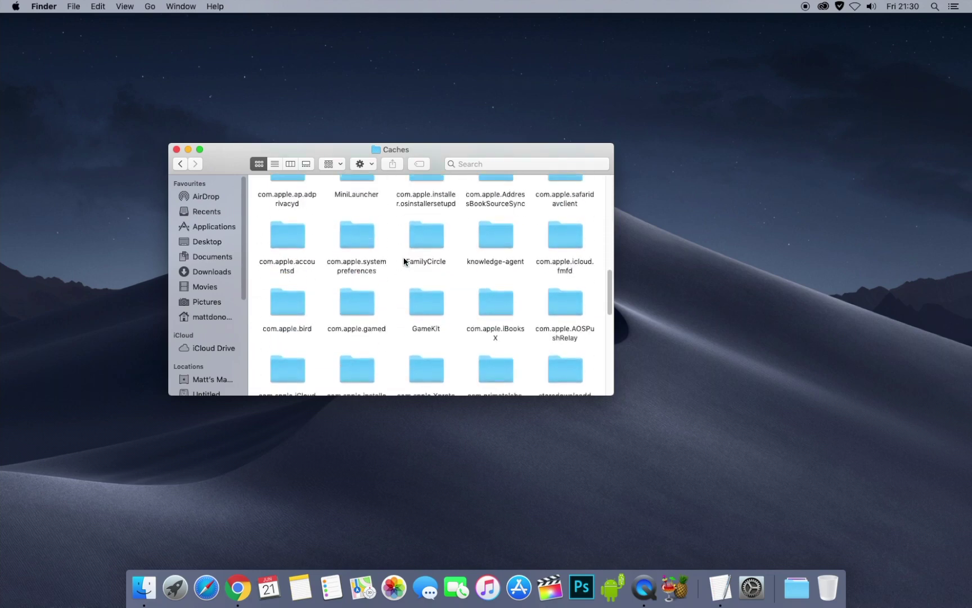
scroll(400, 258, "down", 10)
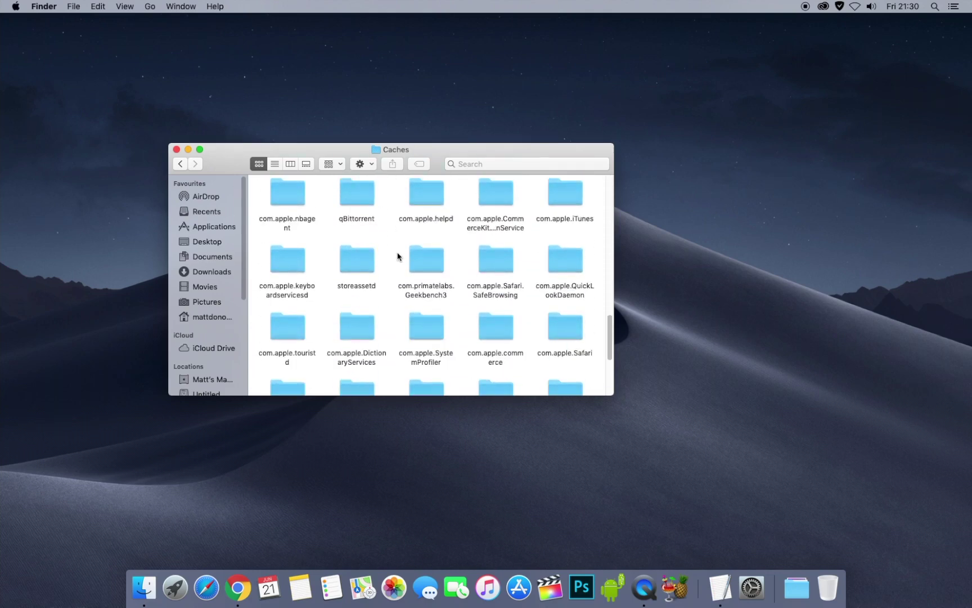
scroll(393, 257, "up", 10)
scroll(392, 257, "up", 15)
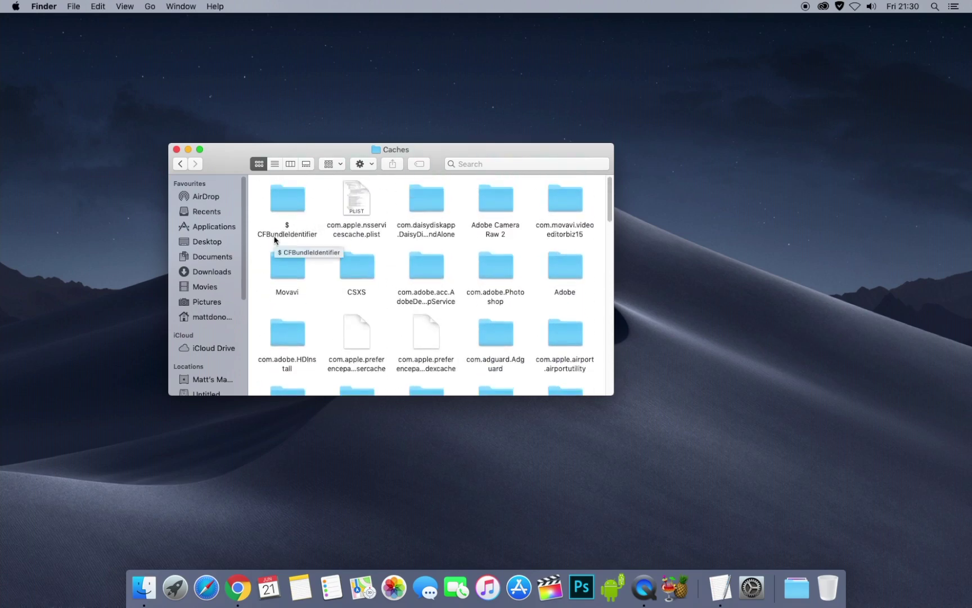
right_click(297, 209)
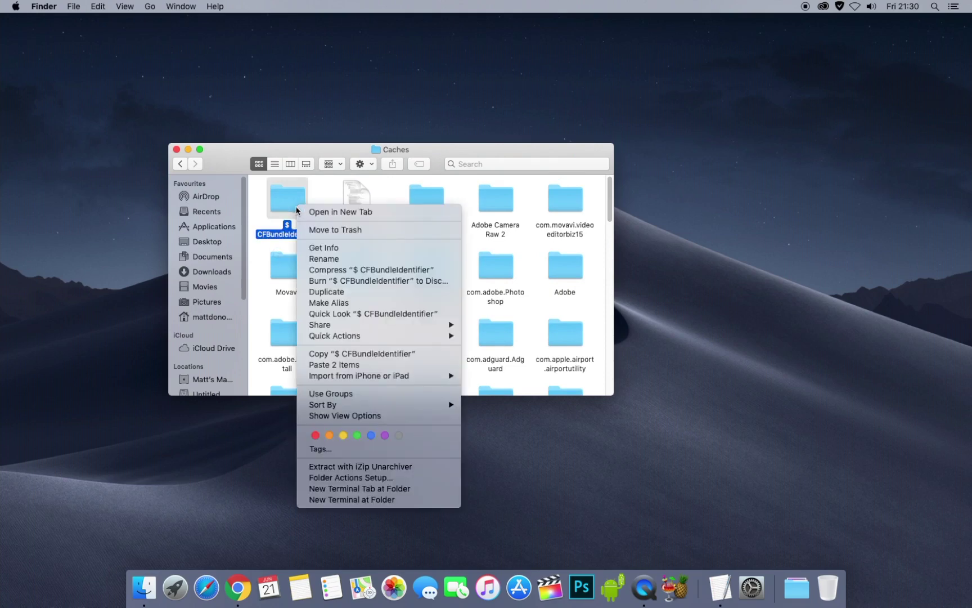
left_click(324, 248)
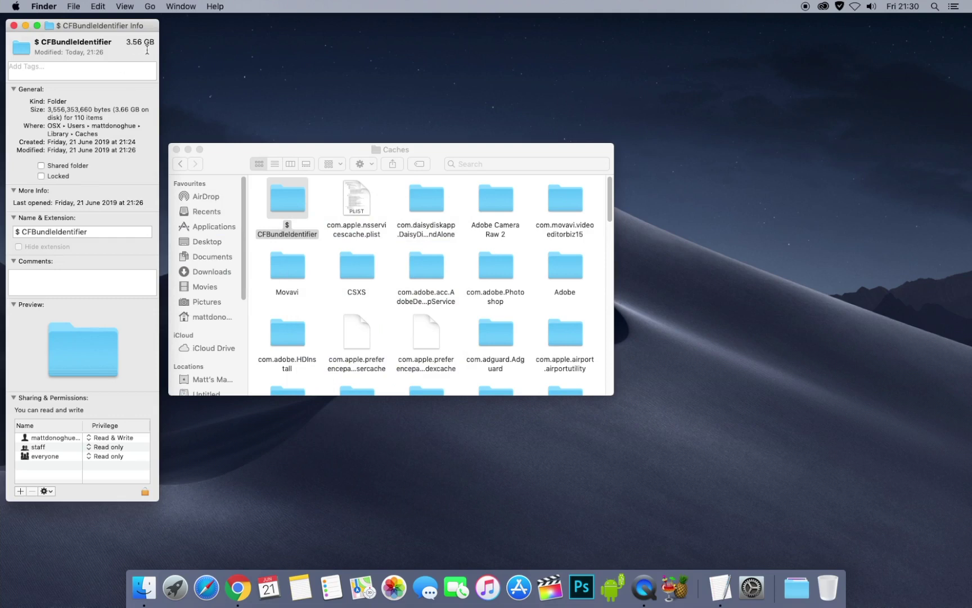
left_click(14, 25)
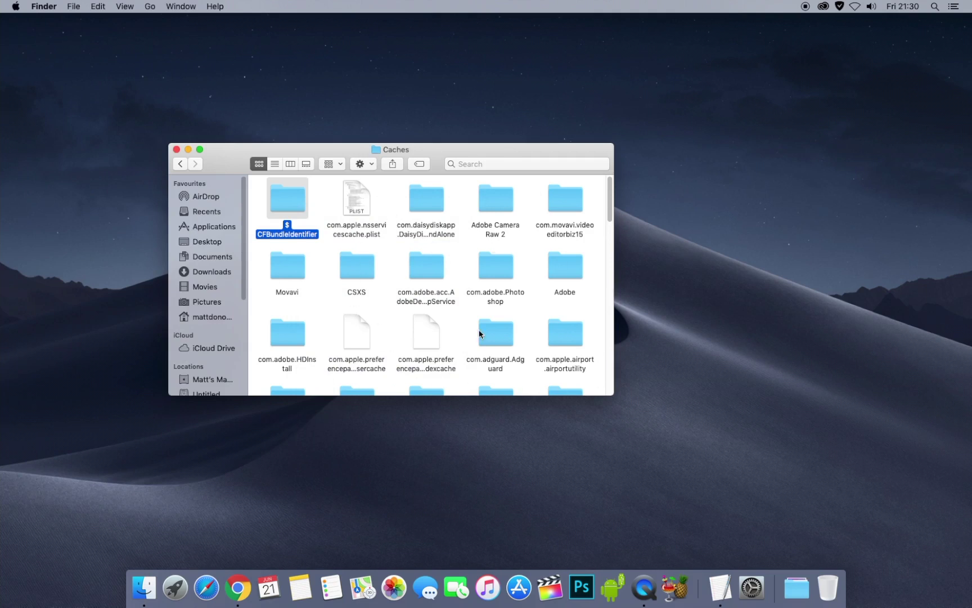
left_click(462, 322)
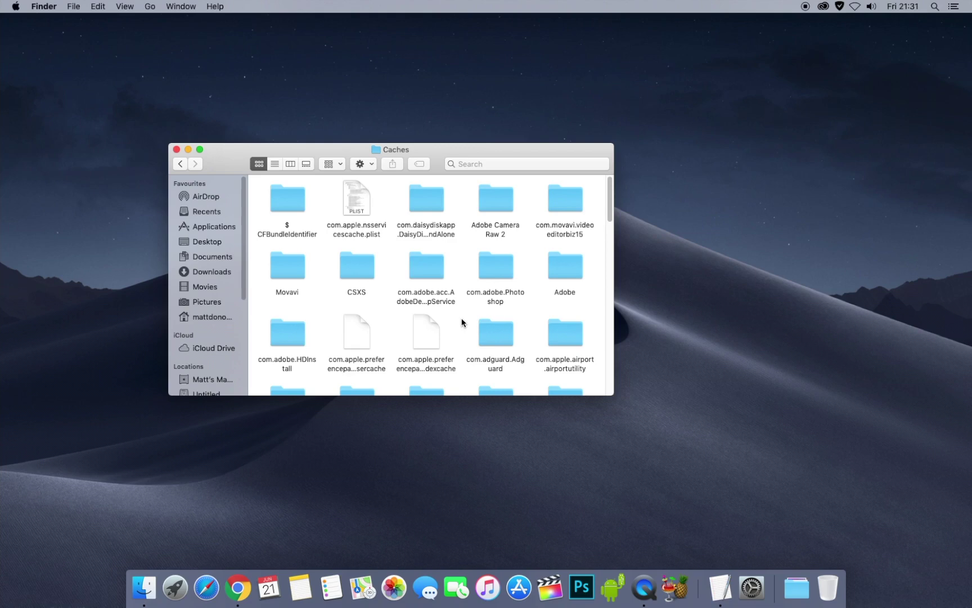
scroll(461, 322, "down", 20)
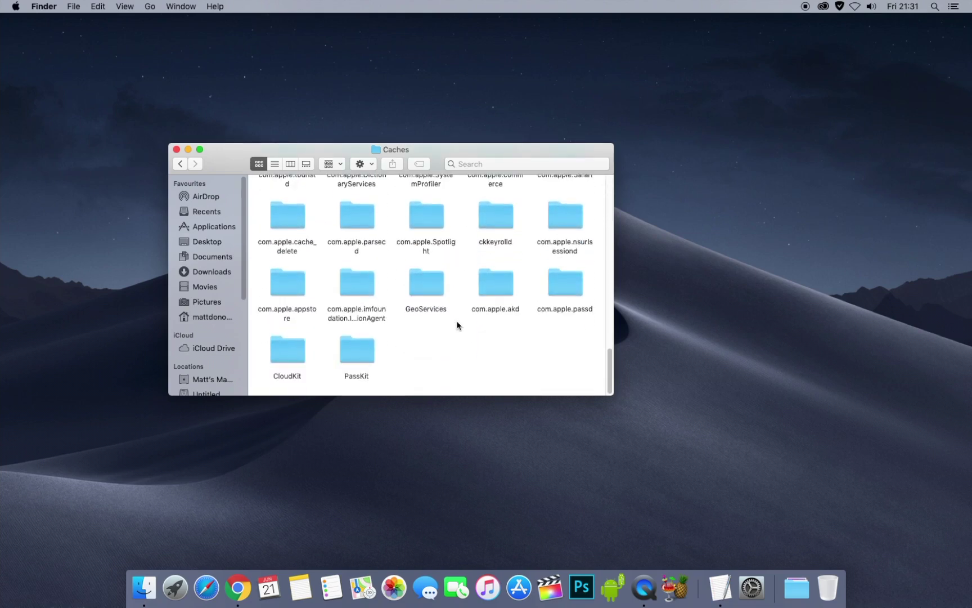
Step: Move all files and folders in the Caches folder to the Trash
left_click(360, 352)
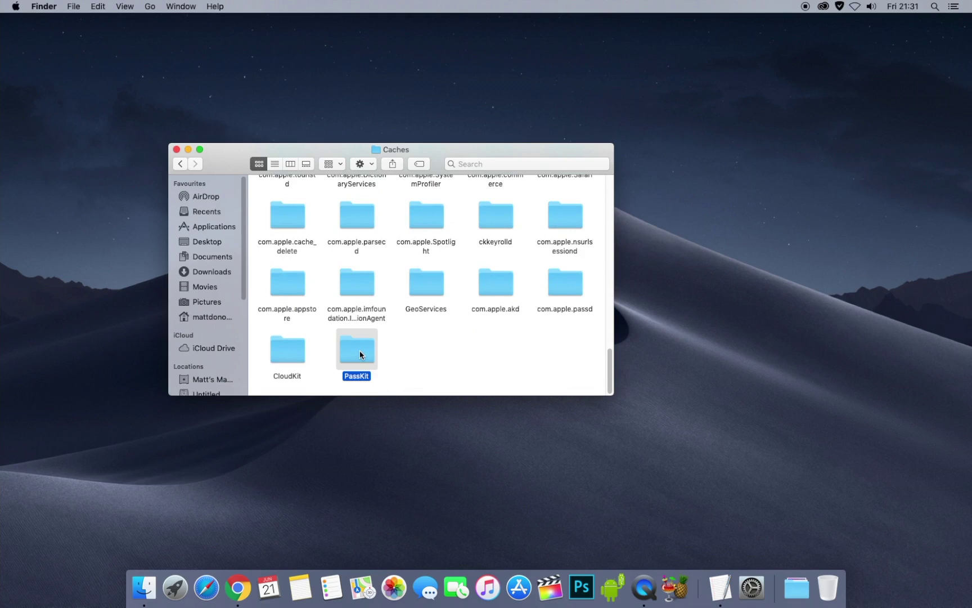
key("super+a")
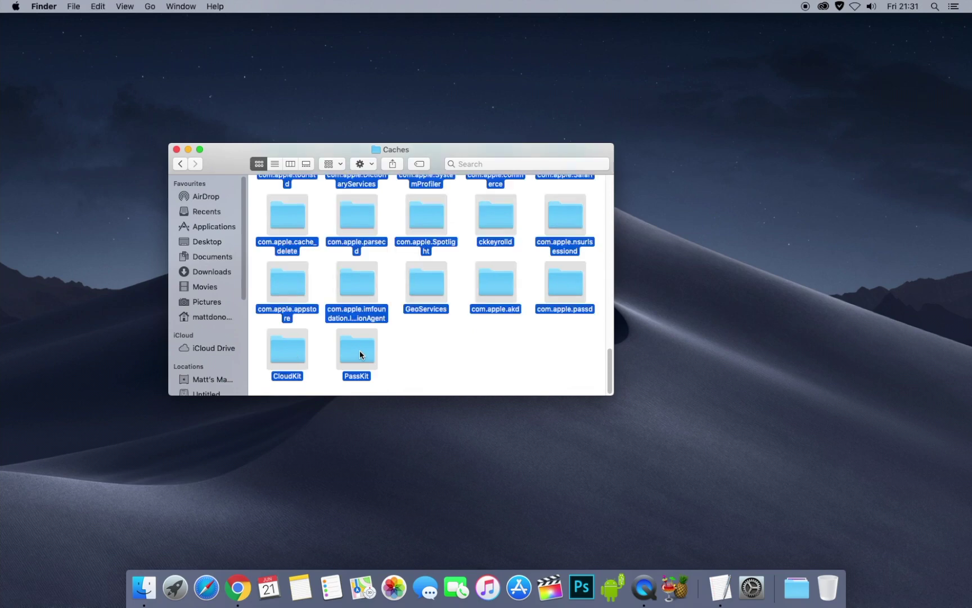
scroll(395, 352, "up", 5)
scroll(395, 352, "up", 10)
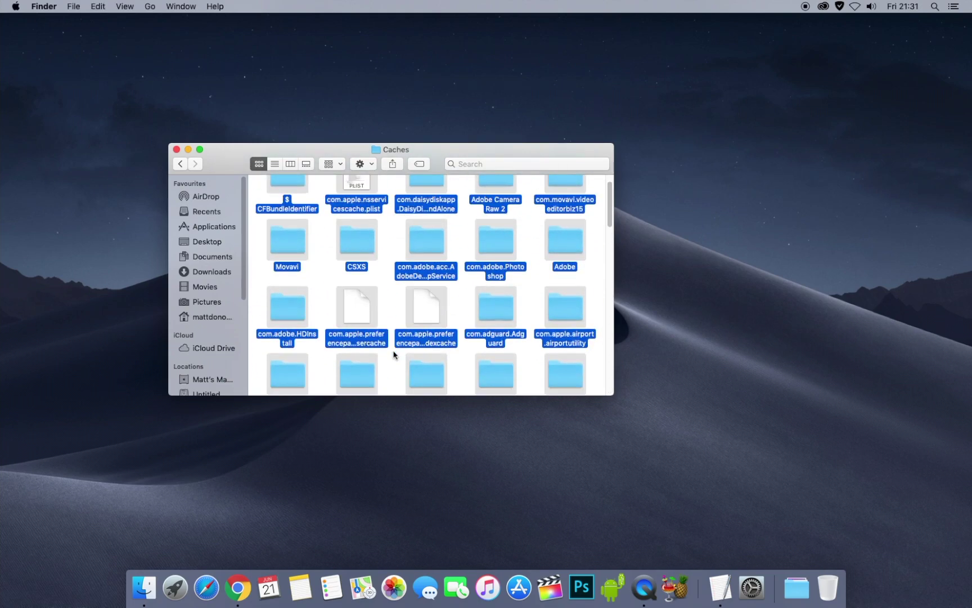
left_click_drag(429, 198, 832, 579)
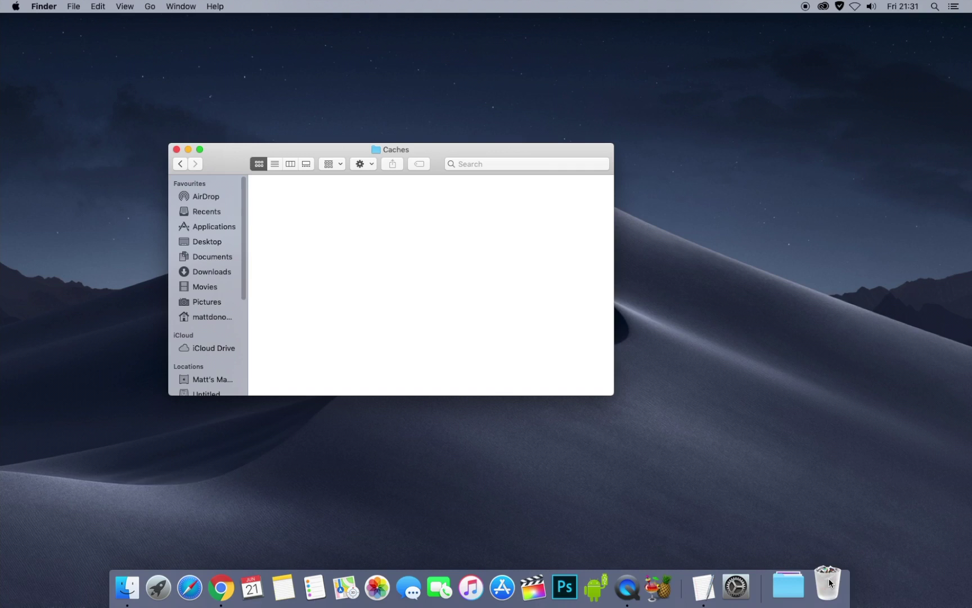
Step: Permanently erase everything in the Trash and close the Caches window
left_click(828, 578)
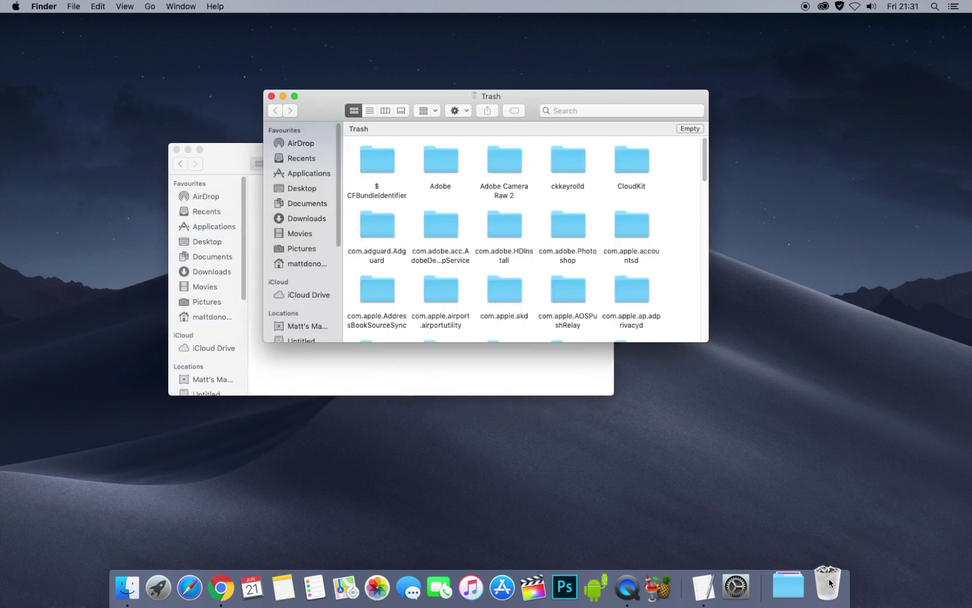
left_click(690, 128)
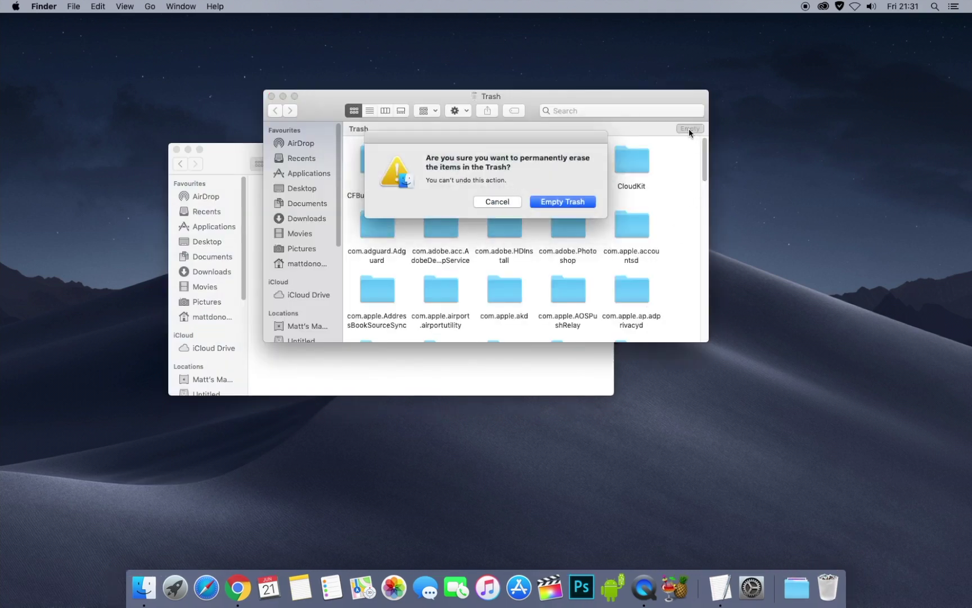
left_click(565, 202)
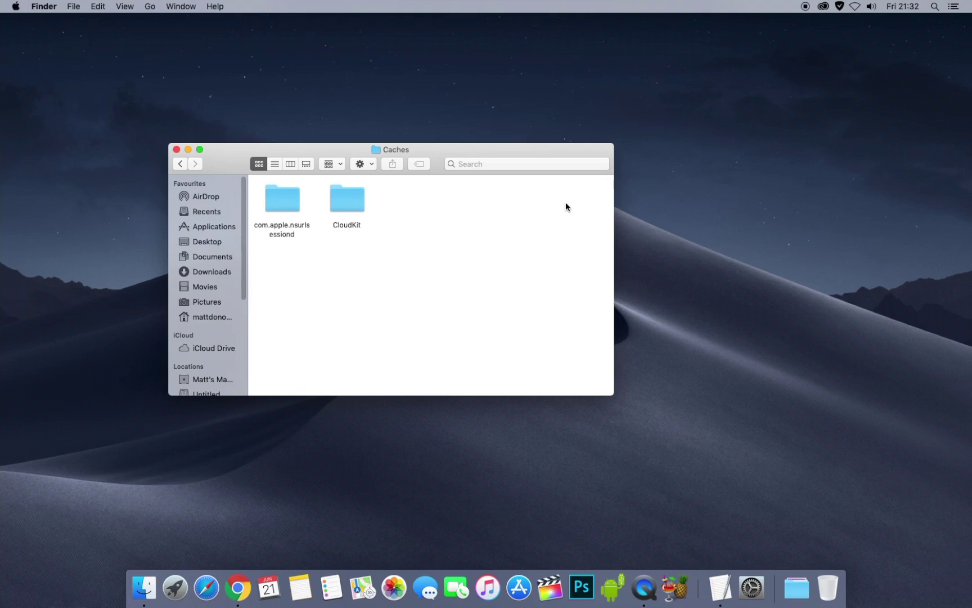
left_click(177, 149)
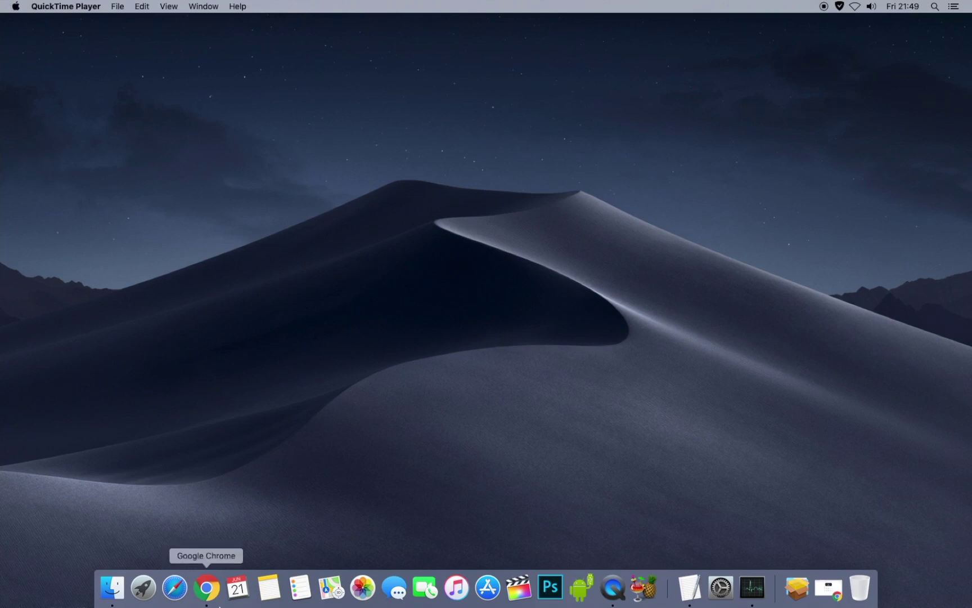
left_click(207, 587)
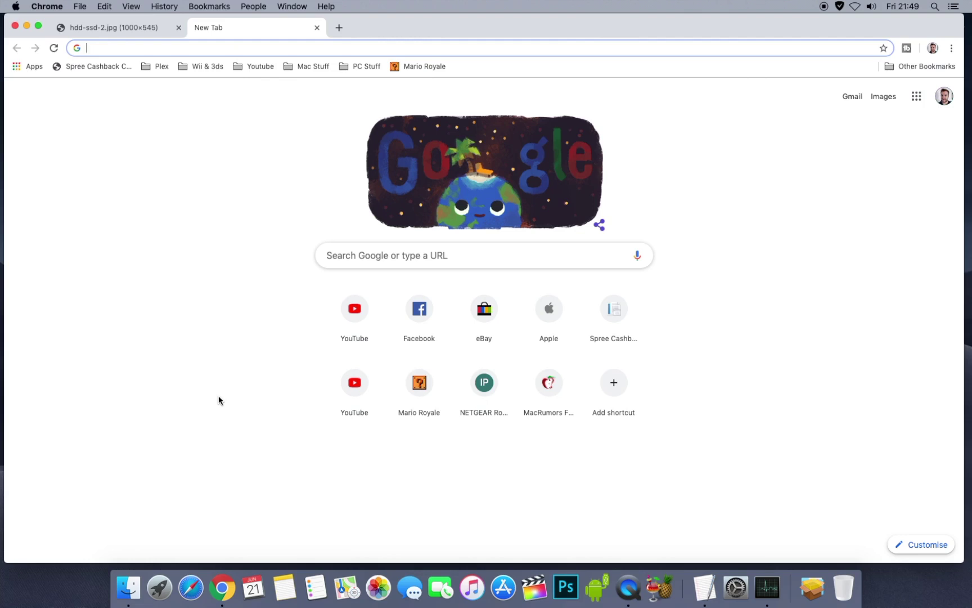
type("www.")
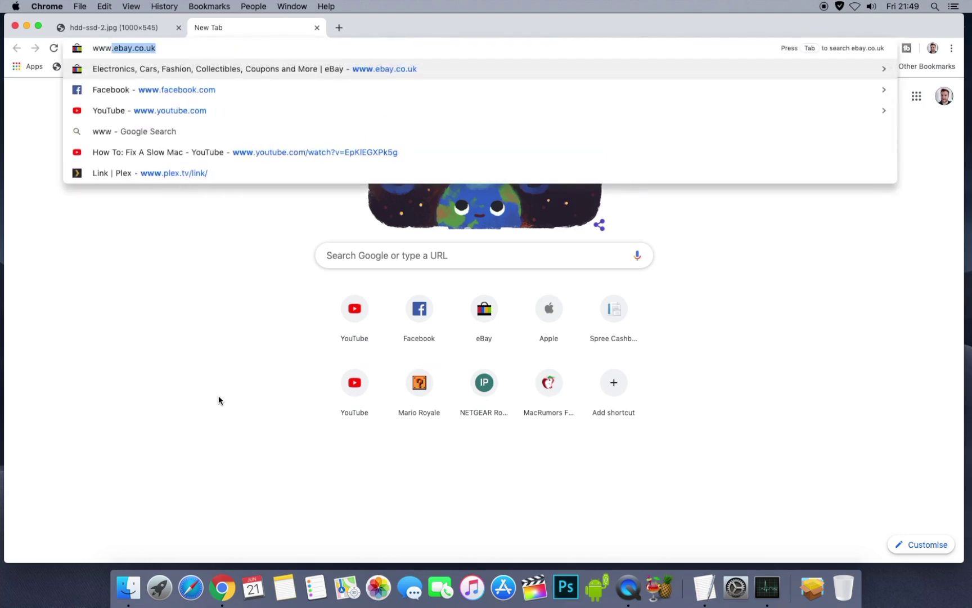
type("ma")
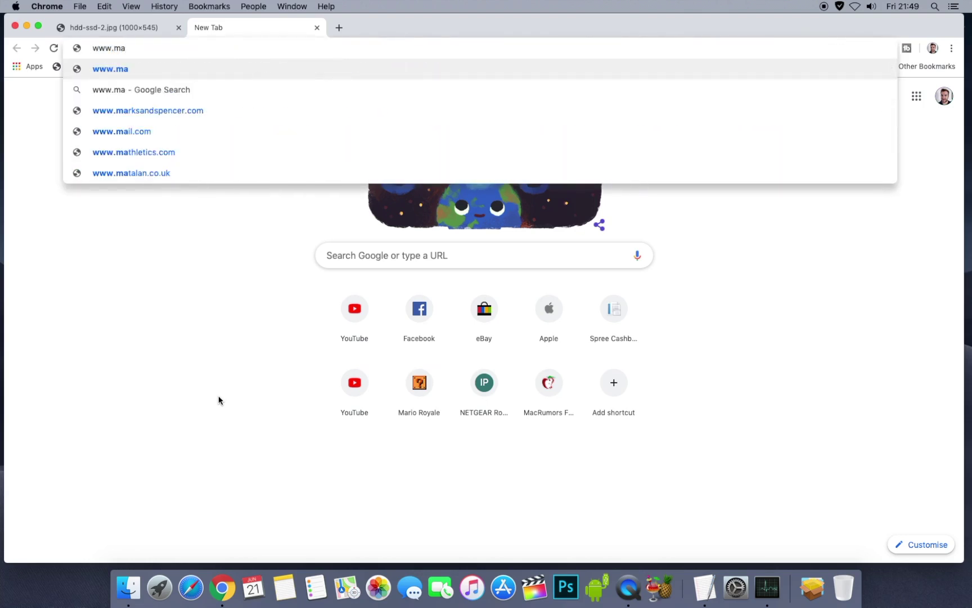
type("l")
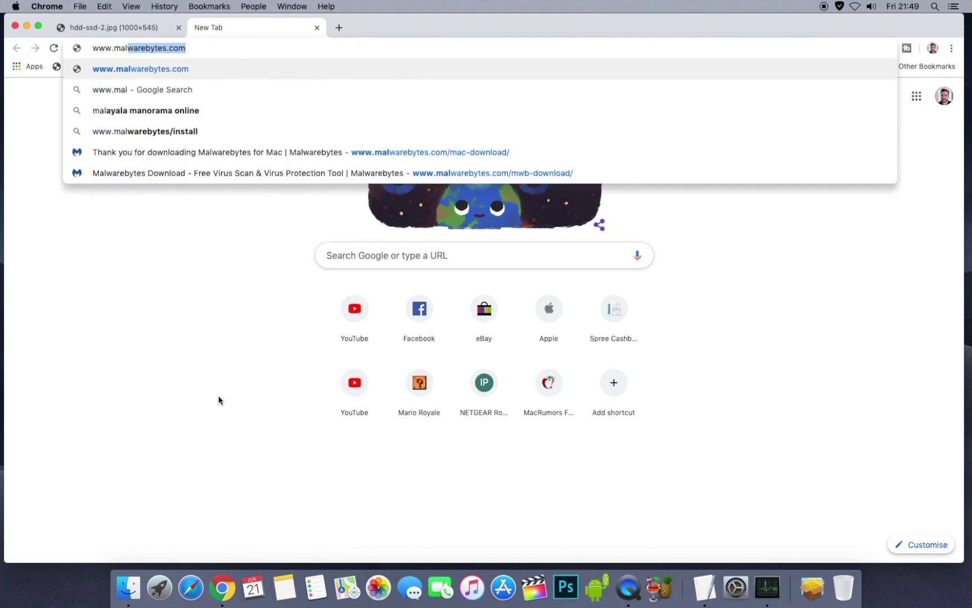
key("Return")
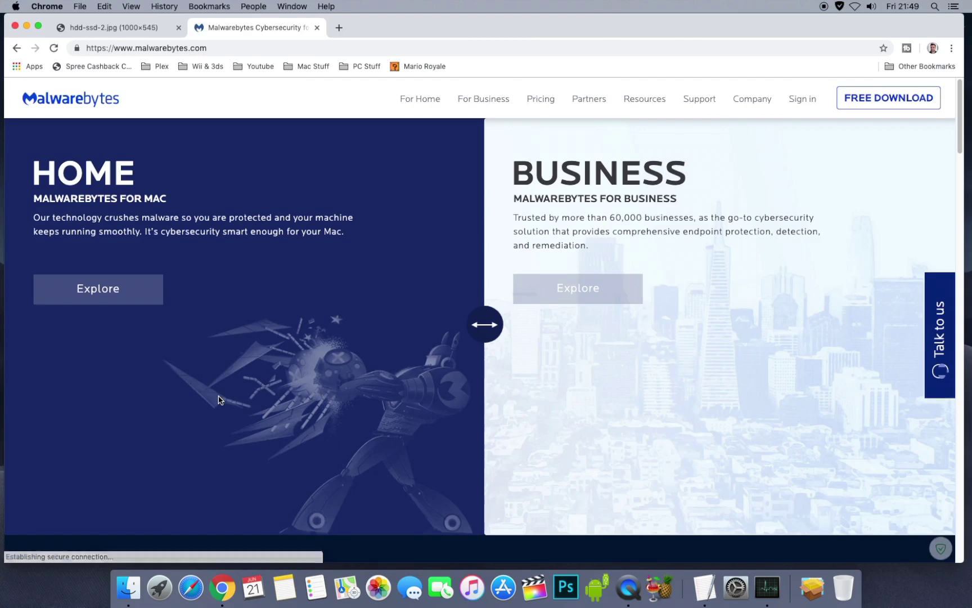
left_click(876, 105)
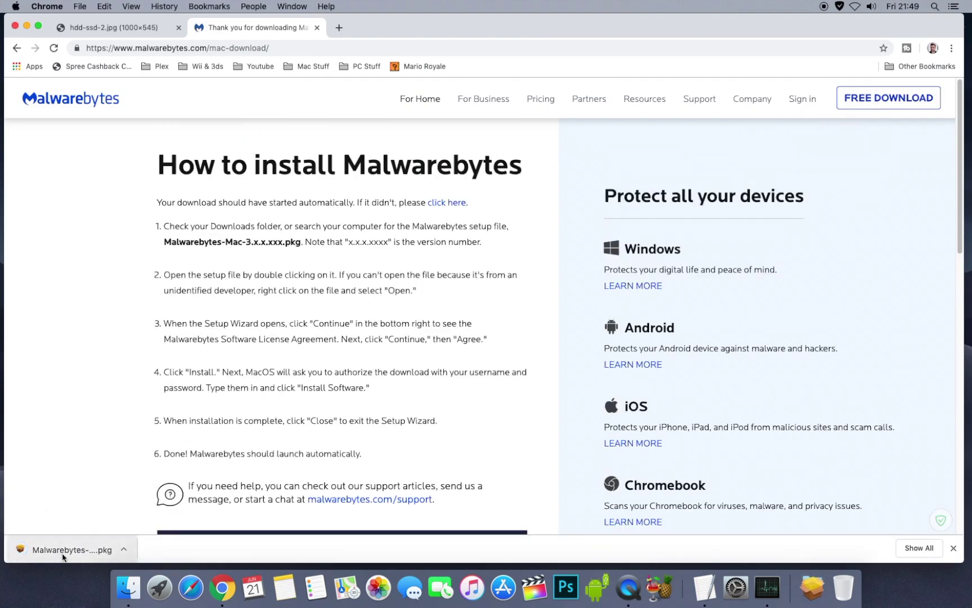
Step: Launch the downloaded Malwarebytes package from the Downloads folder and minimize the browser window
left_click(808, 584)
left_click(816, 587)
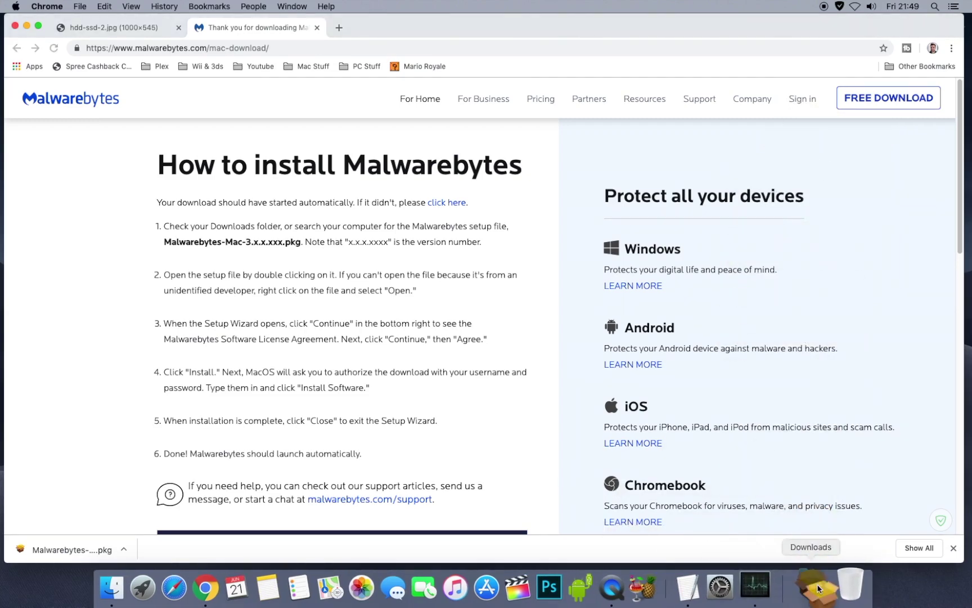
left_click(818, 589)
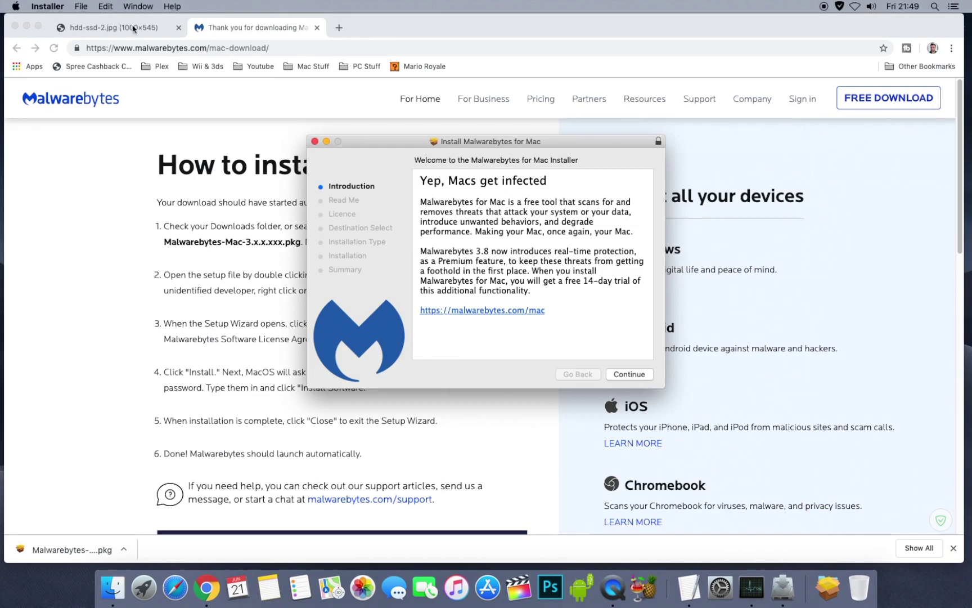
left_click(26, 26)
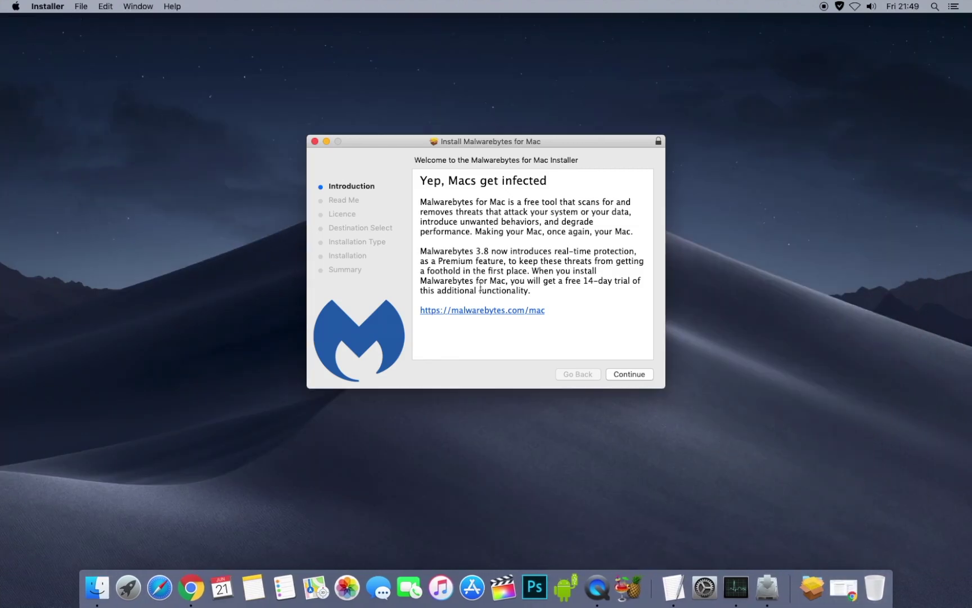
Step: Proceed through the Malwarebytes installer's introduction and read-me pages and agree to the software licence
left_click(627, 378)
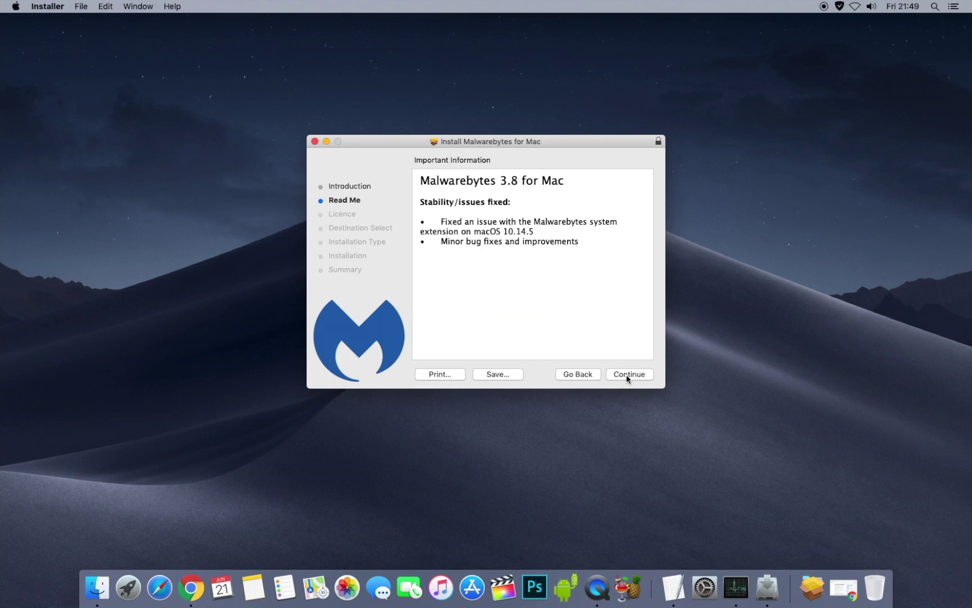
left_click(627, 377)
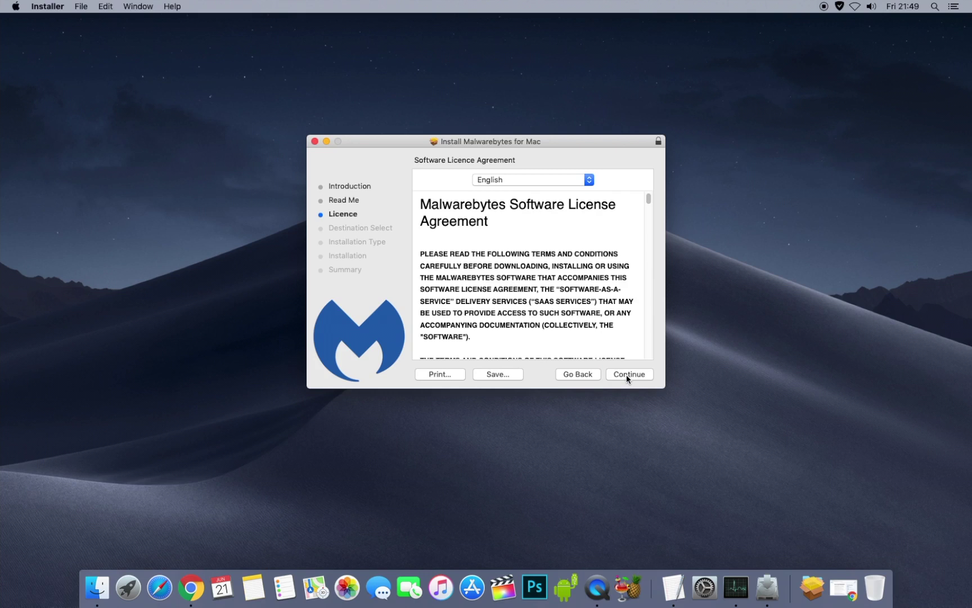
left_click(627, 376)
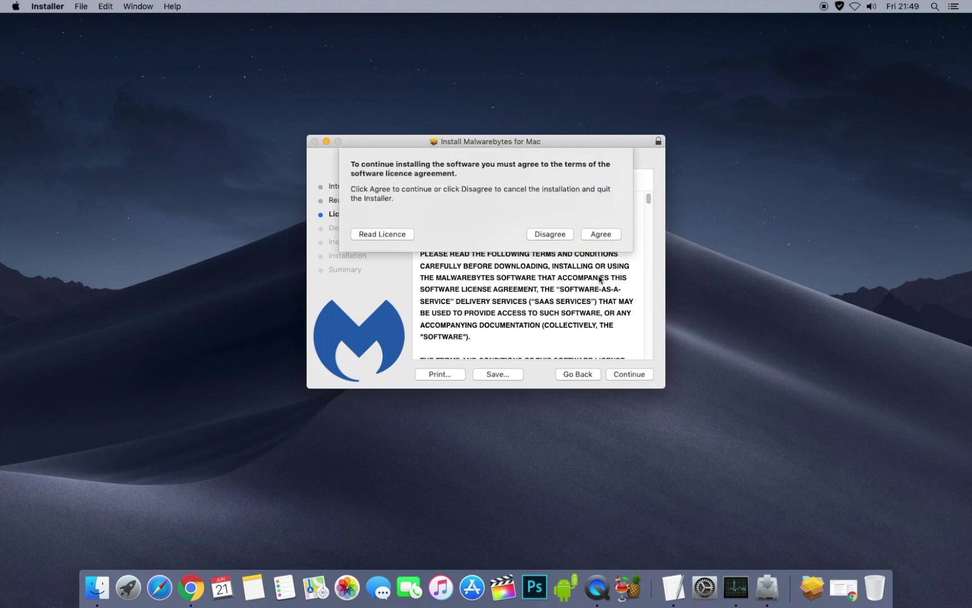
left_click(601, 234)
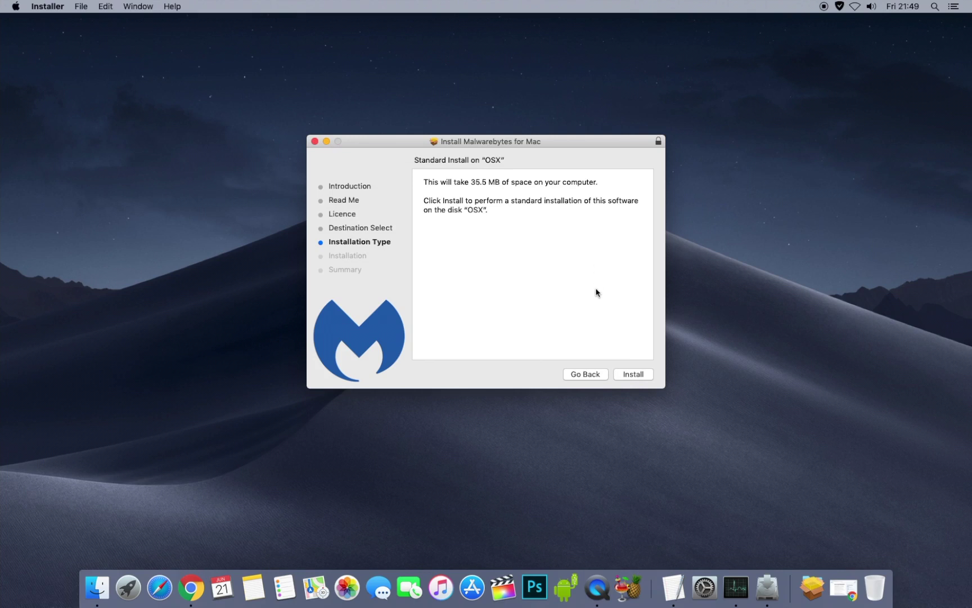
Step: Run the standard Malwarebytes installation, authorizing it with the account password, and close the installer, moving its package to the Trash
left_click(631, 375)
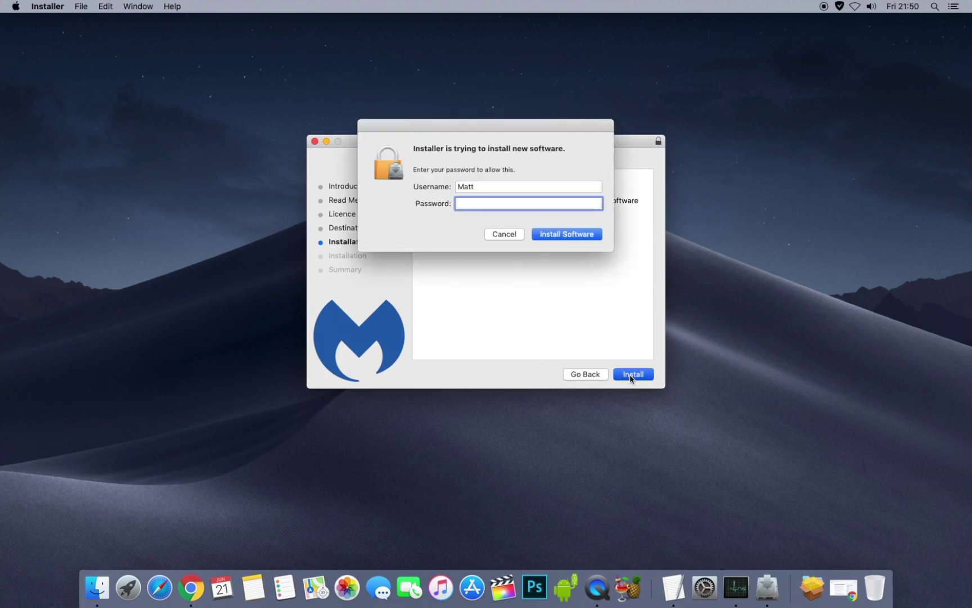
type("••••••")
key("Return")
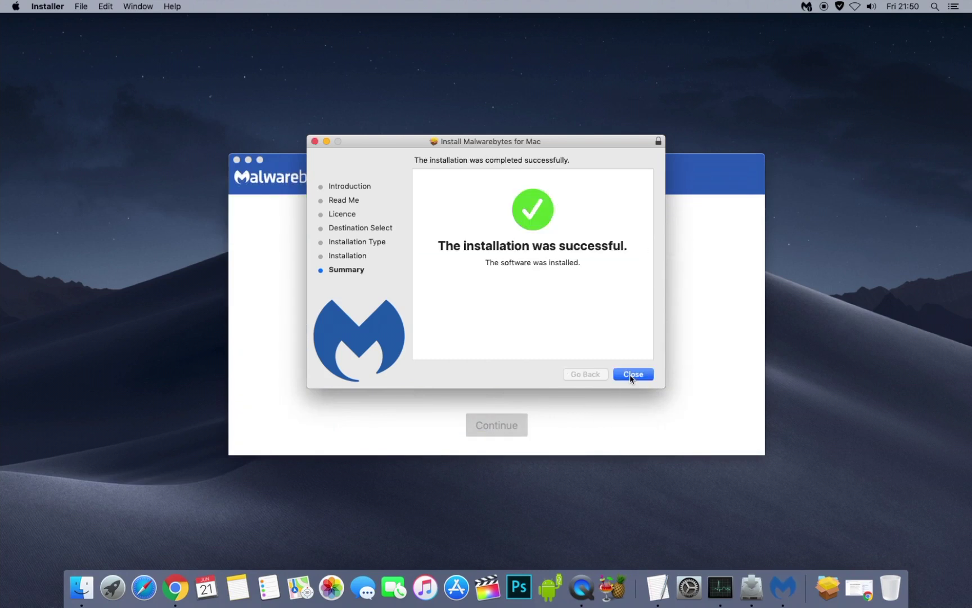
left_click(631, 374)
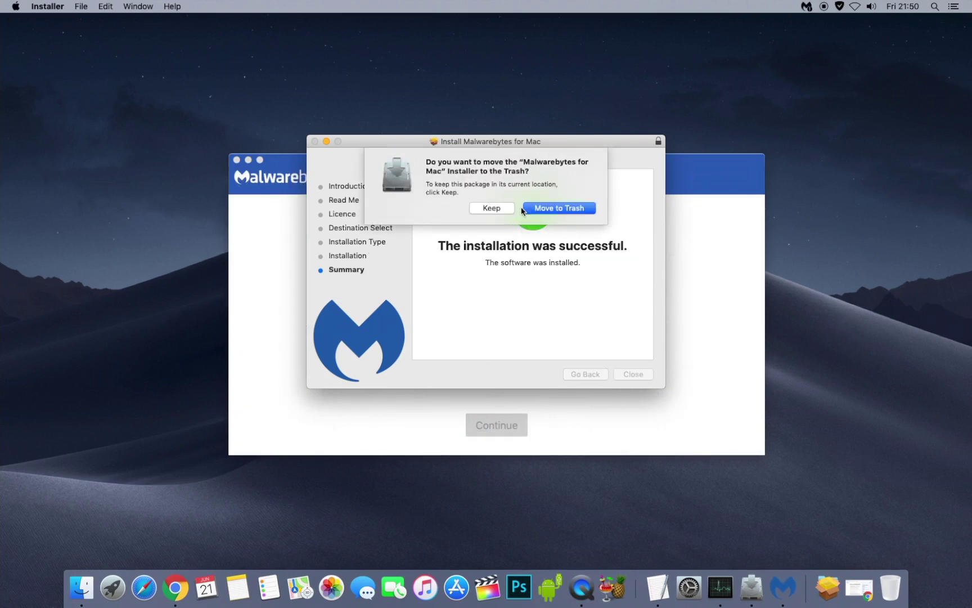
left_click(565, 207)
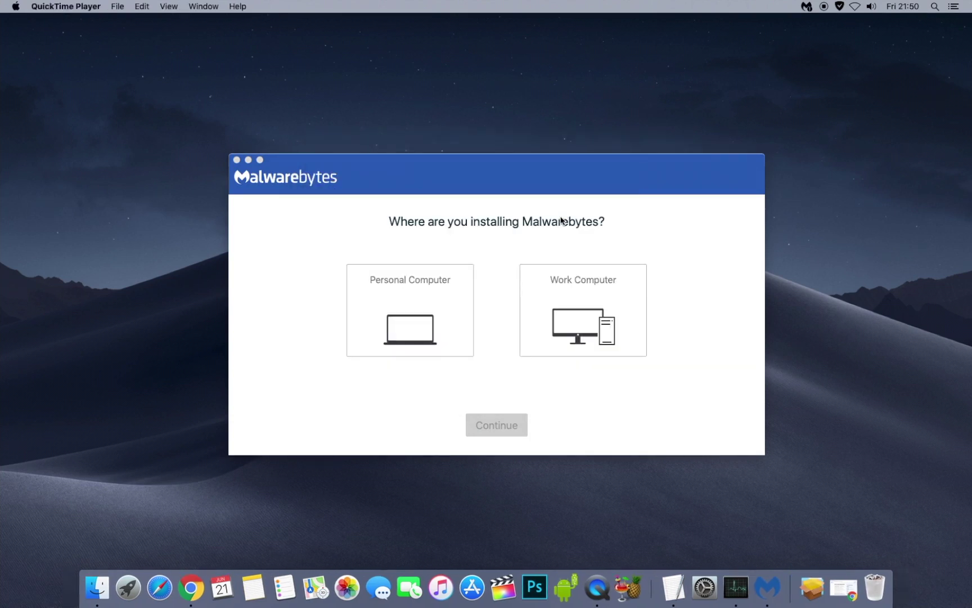
Step: Set Malwarebytes up for a Personal Computer and turn on the 14-day Premium protection
left_click(411, 294)
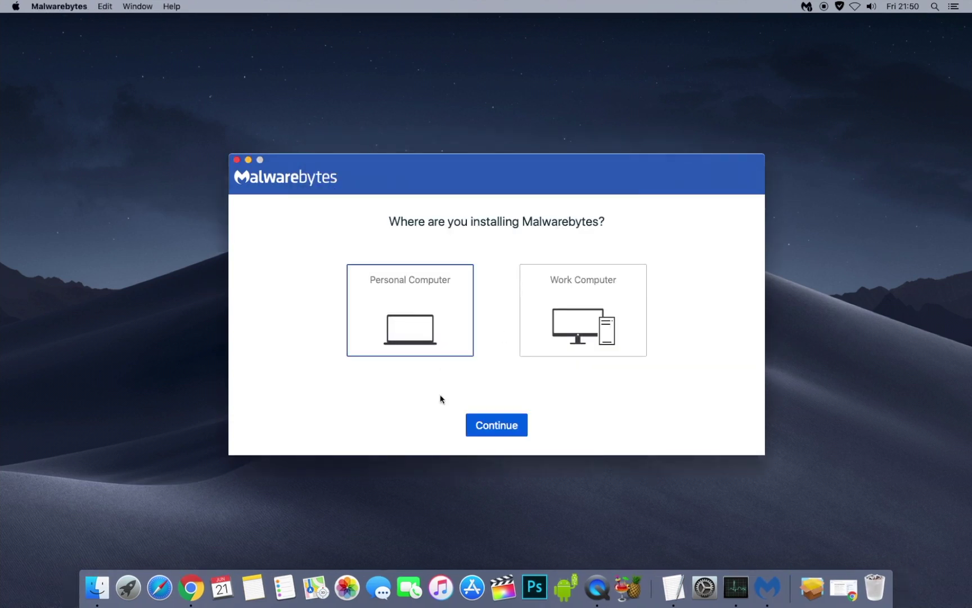
left_click(496, 425)
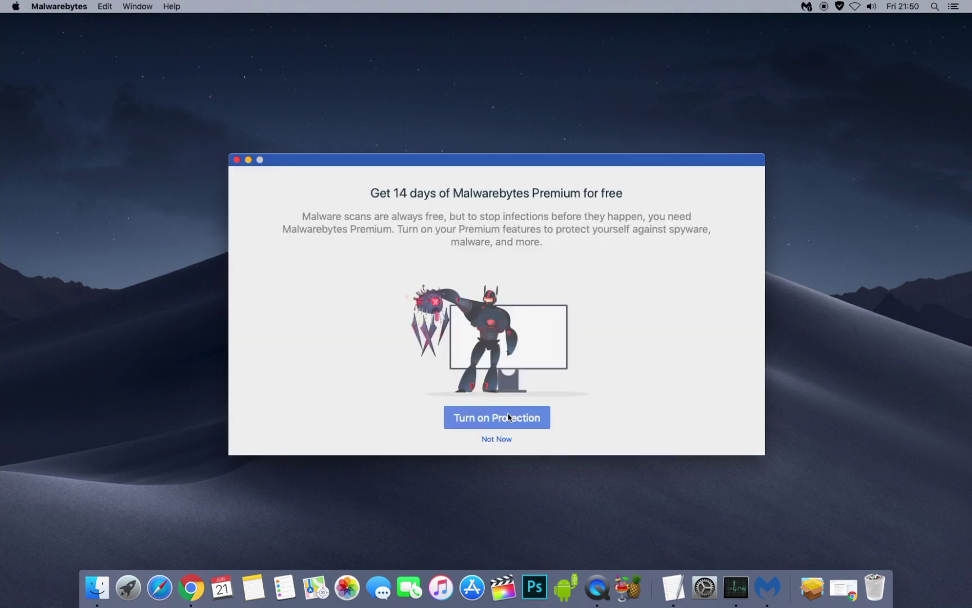
left_click(508, 416)
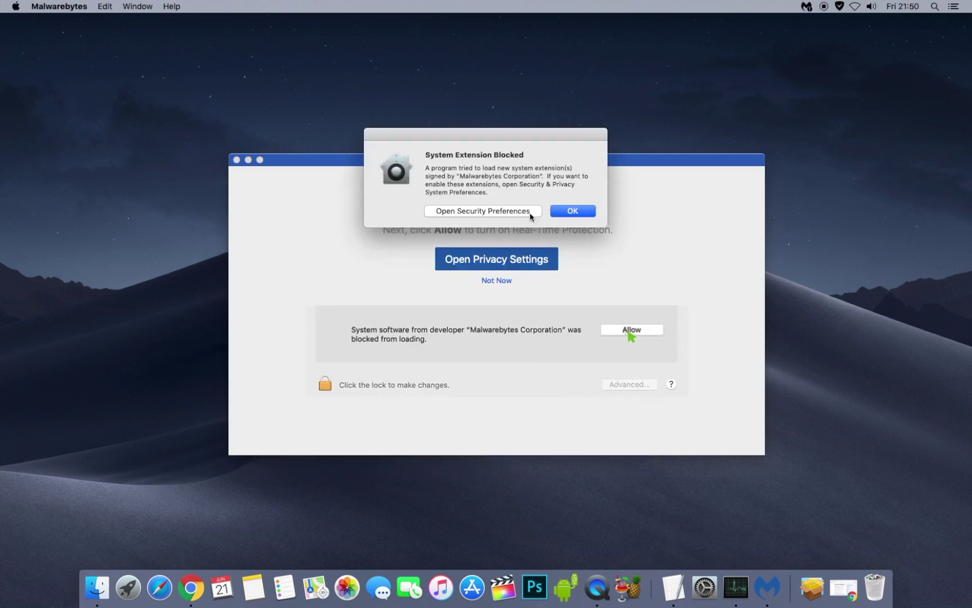
Step: Allow the blocked Malwarebytes Corporation system software in Security & Privacy, close the preferences and finish the Malwarebytes activation
left_click(471, 211)
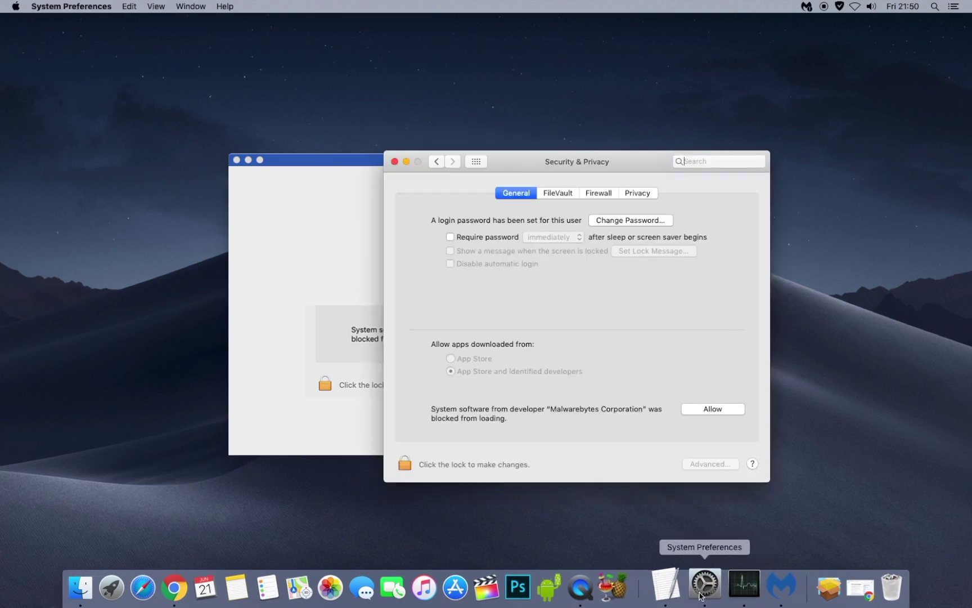
left_click(710, 409)
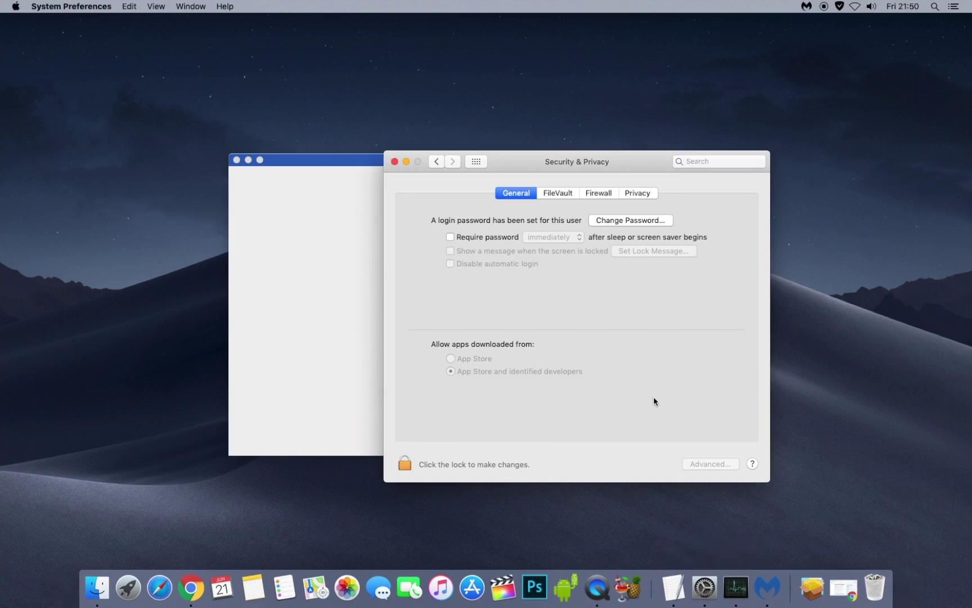
left_click(395, 161)
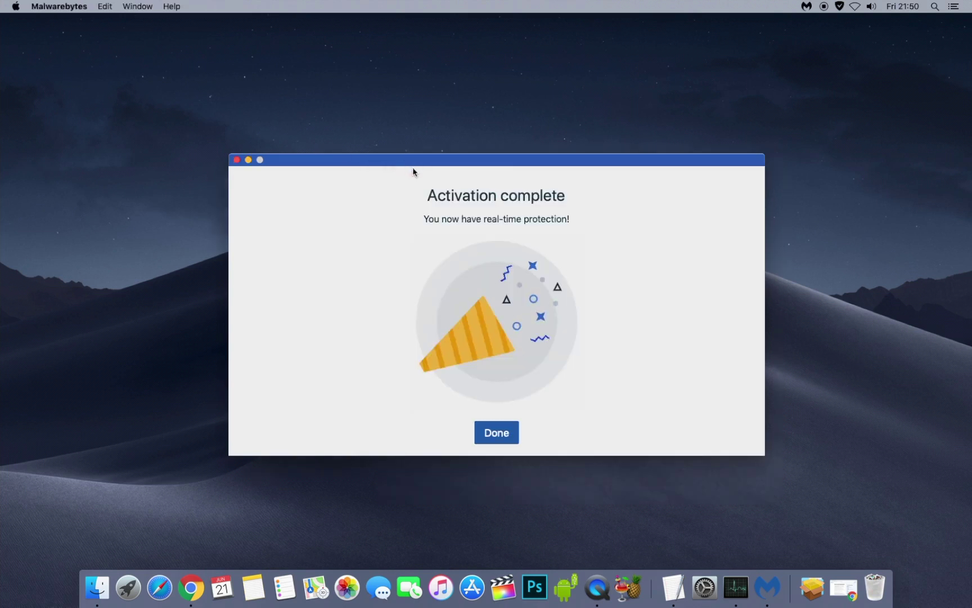
left_click(501, 428)
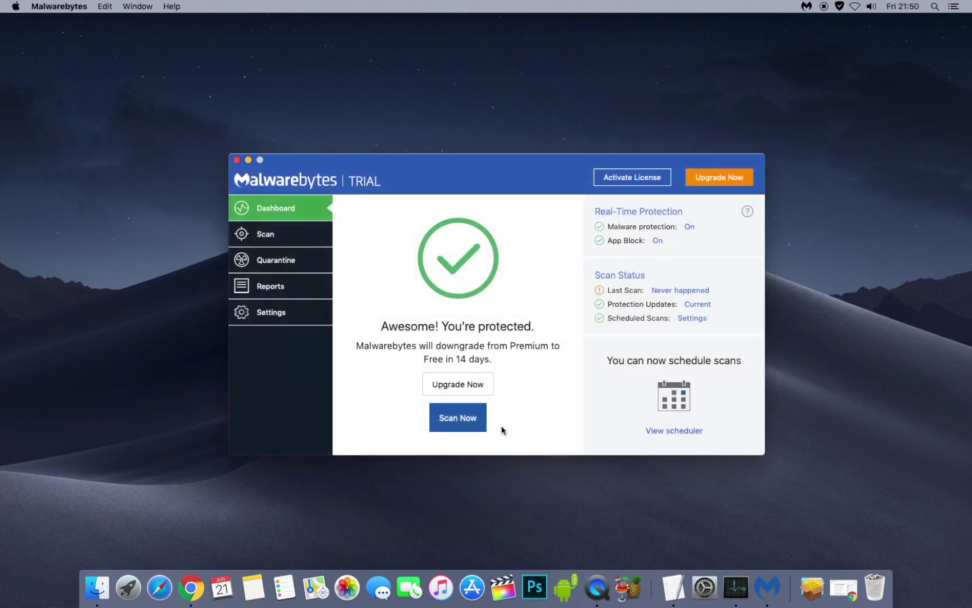
Step: Run a Malwarebytes threat scan of the Mac and close the Malwarebytes window
left_click(469, 423)
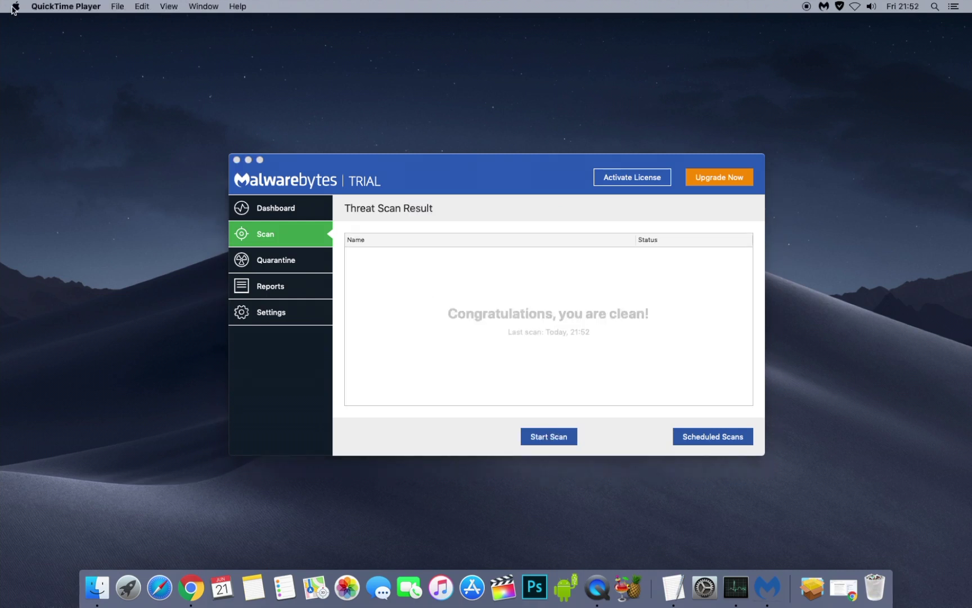
left_click(397, 171)
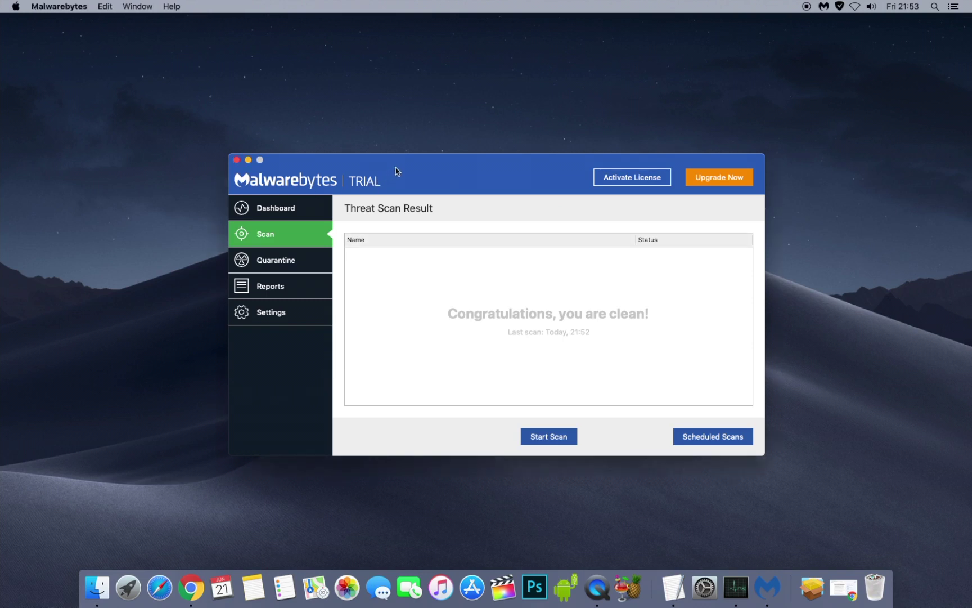
left_click(236, 160)
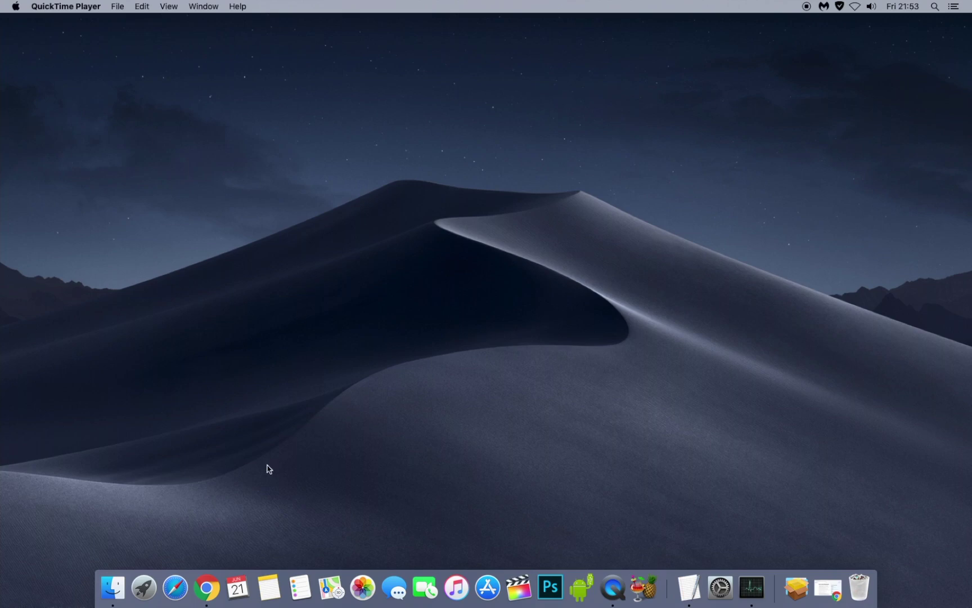
Step: Switch to Chrome and view the hdd-ssd-2.jpg image comparing SSD and HDD drives
left_click(205, 587)
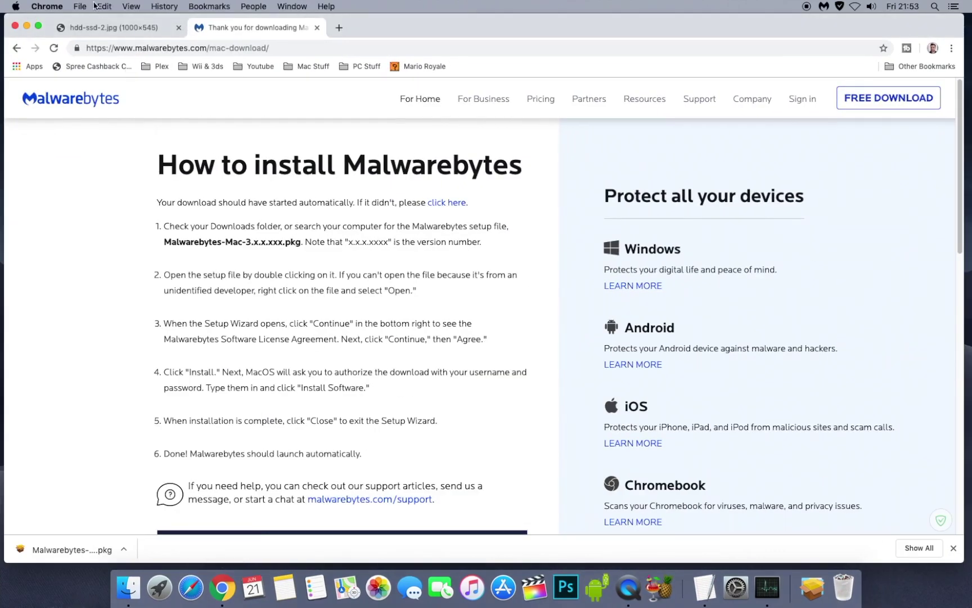
left_click(99, 27)
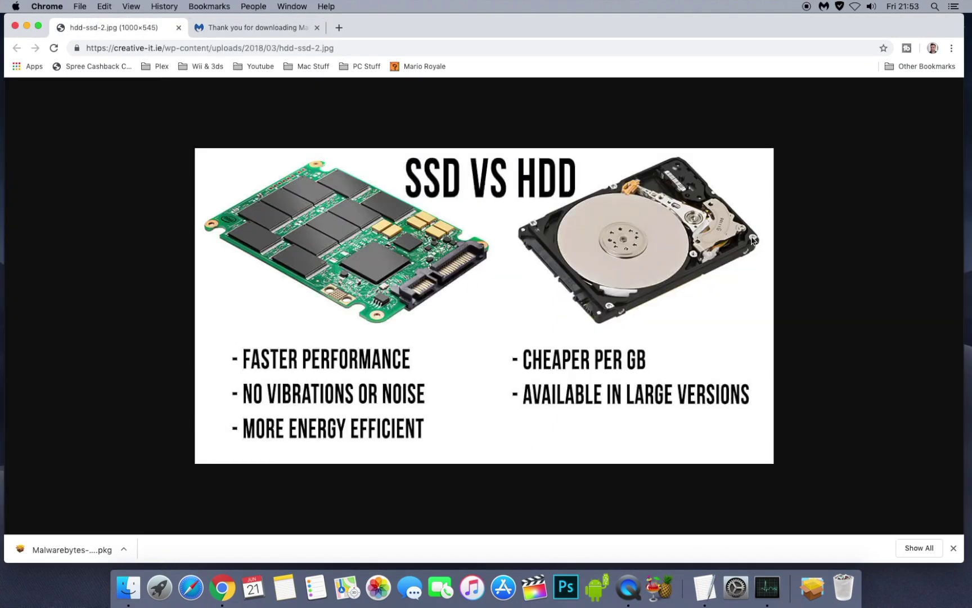